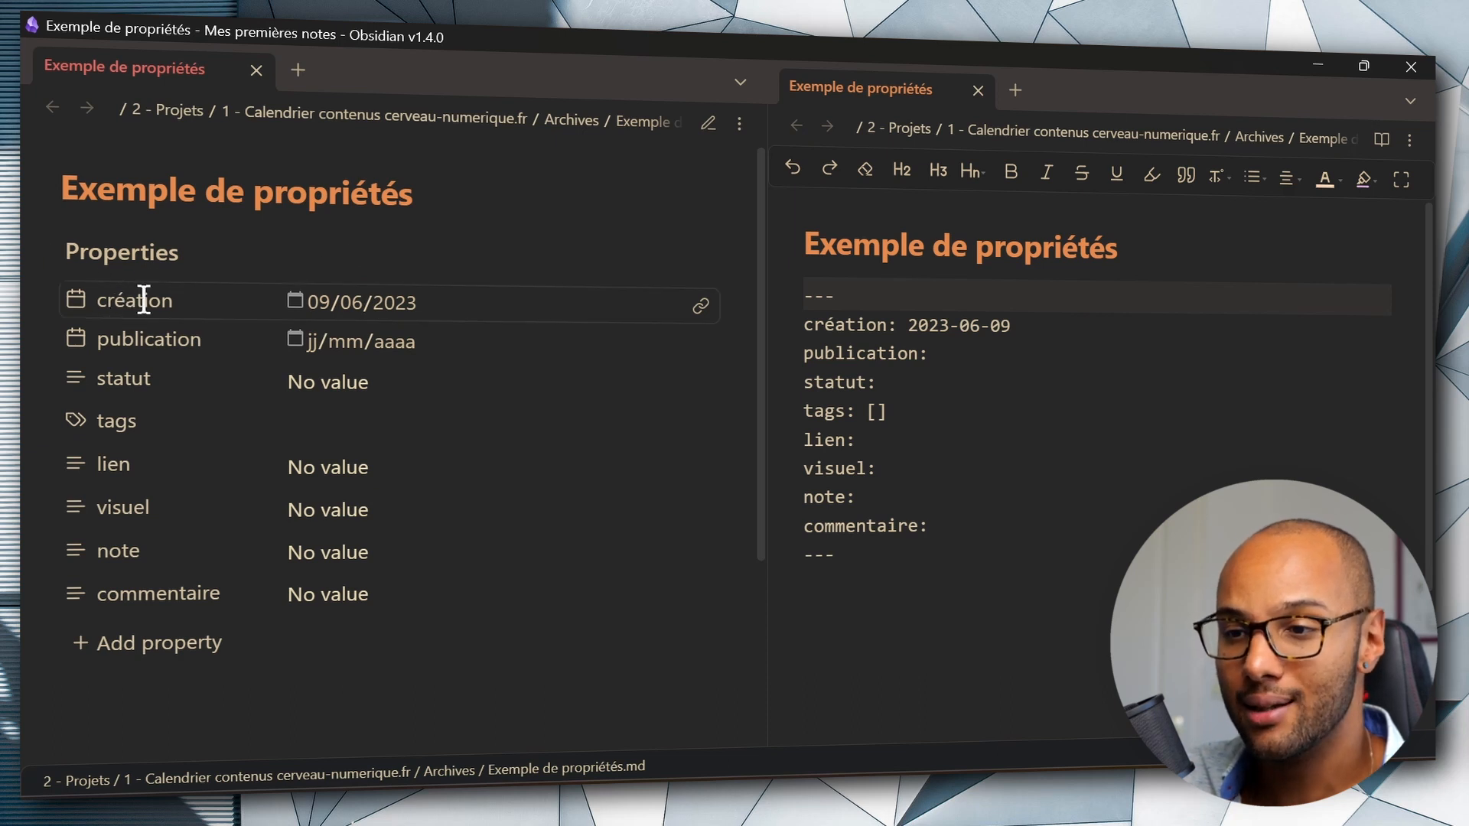
# Examine the création property's available types and its date picker without changing either.
pyautogui.click(82, 310)
pyautogui.moveTo(197, 331)
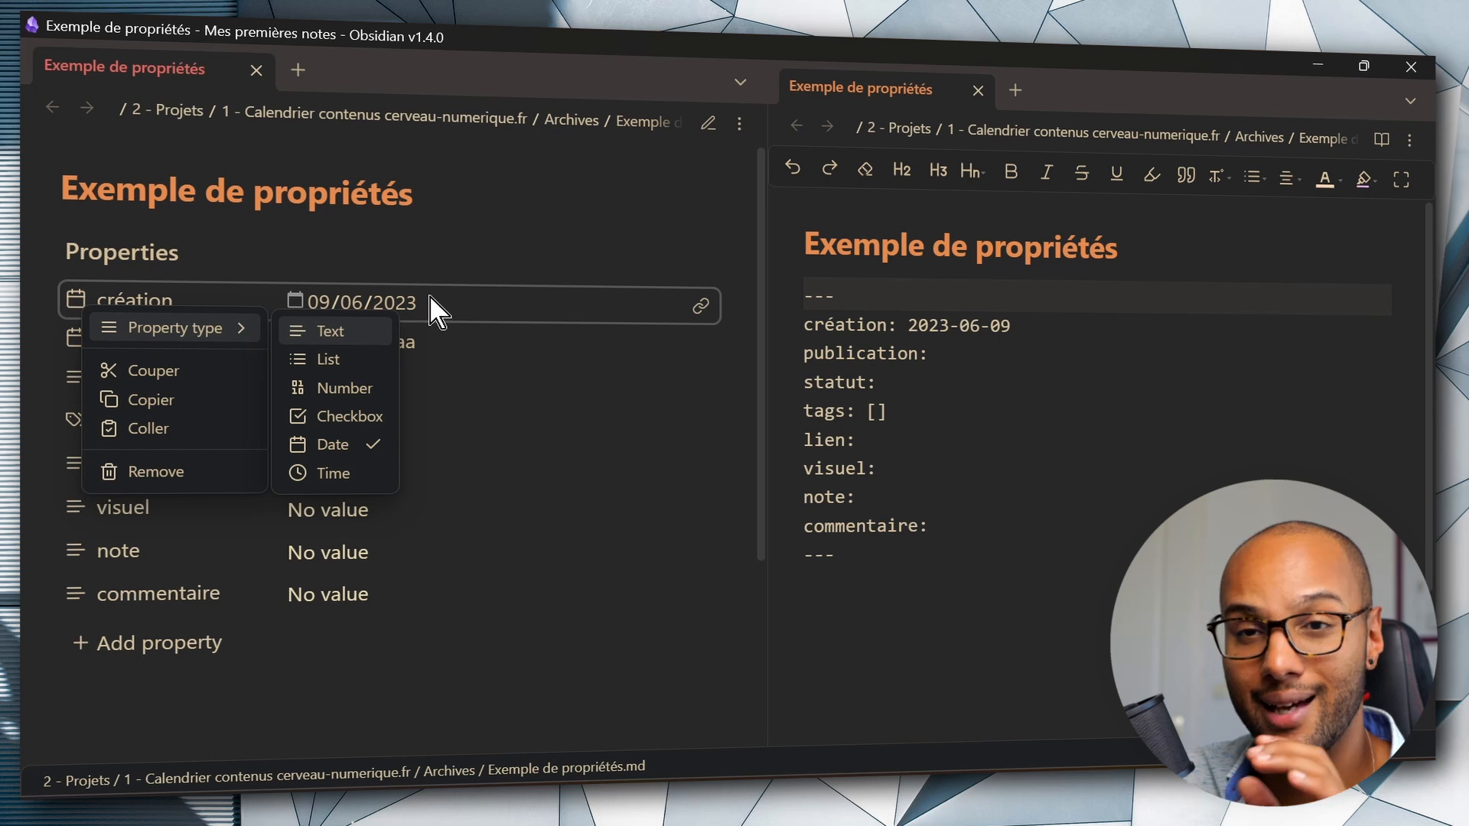
pyautogui.click(464, 286)
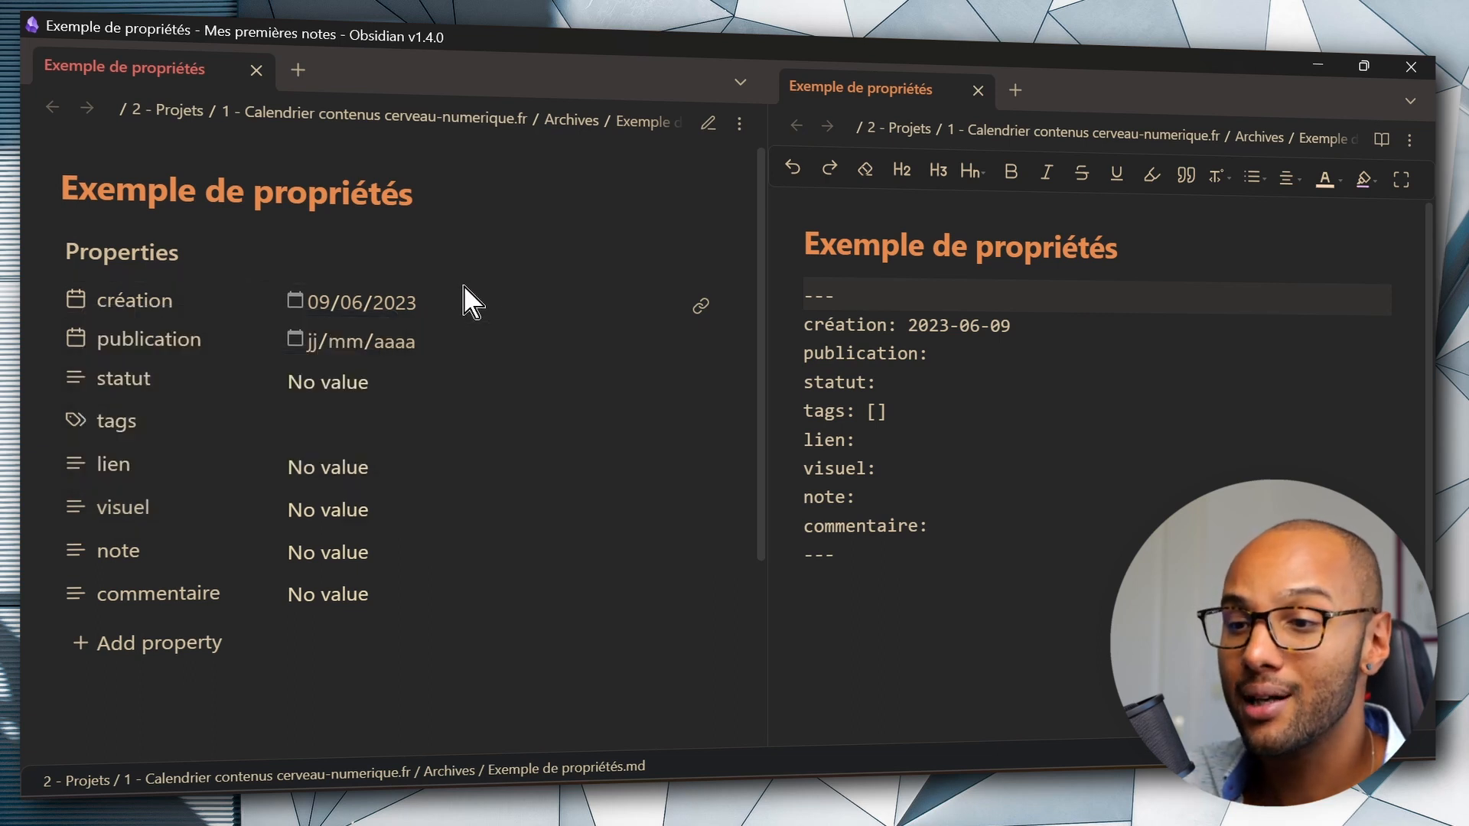
pyautogui.click(297, 306)
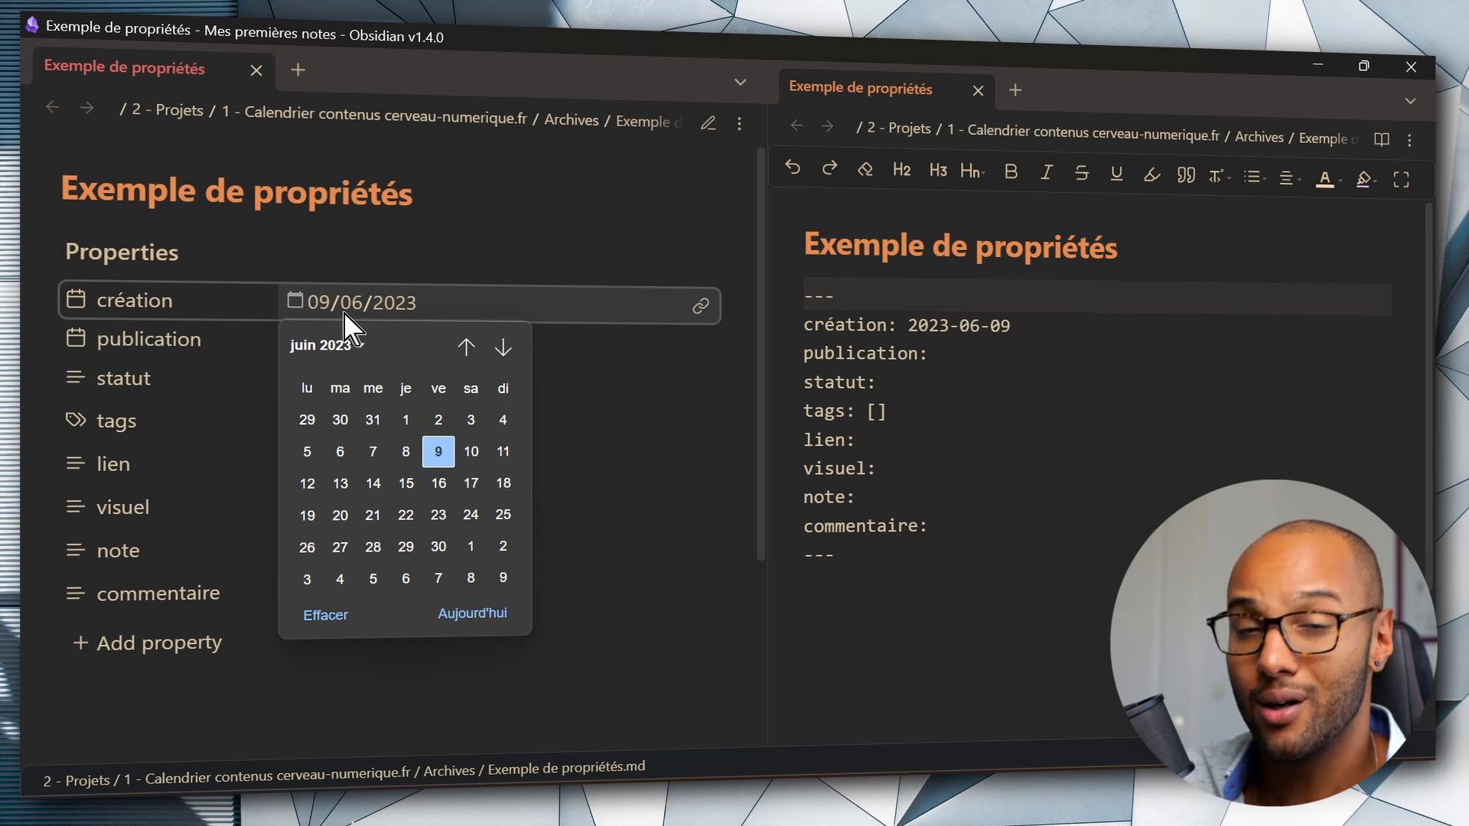
pyautogui.click(319, 303)
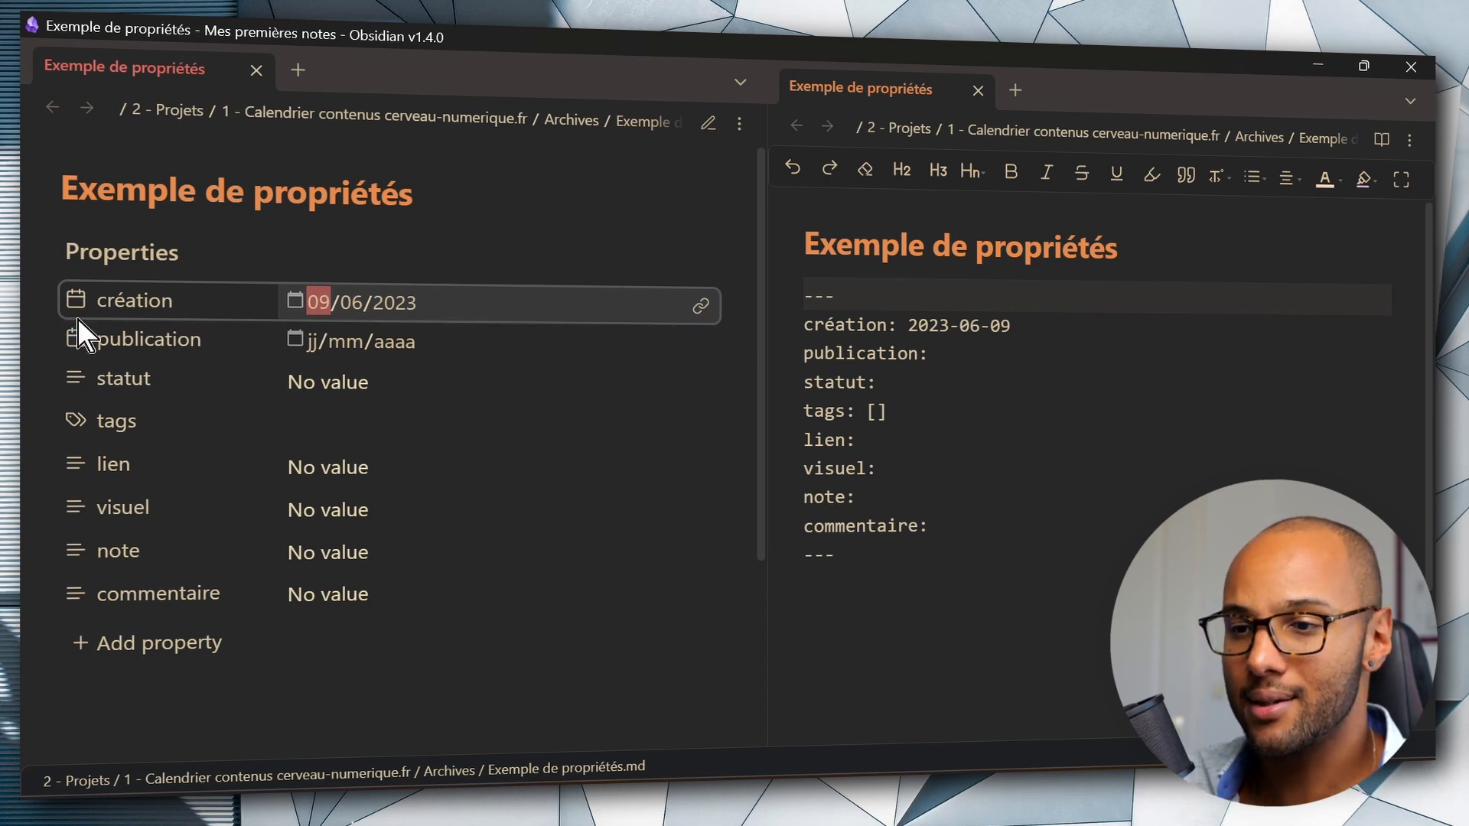
# Move the création property below lien and return it to the first position in the list.
pyautogui.moveTo(73, 300); pyautogui.dragTo(81, 475)
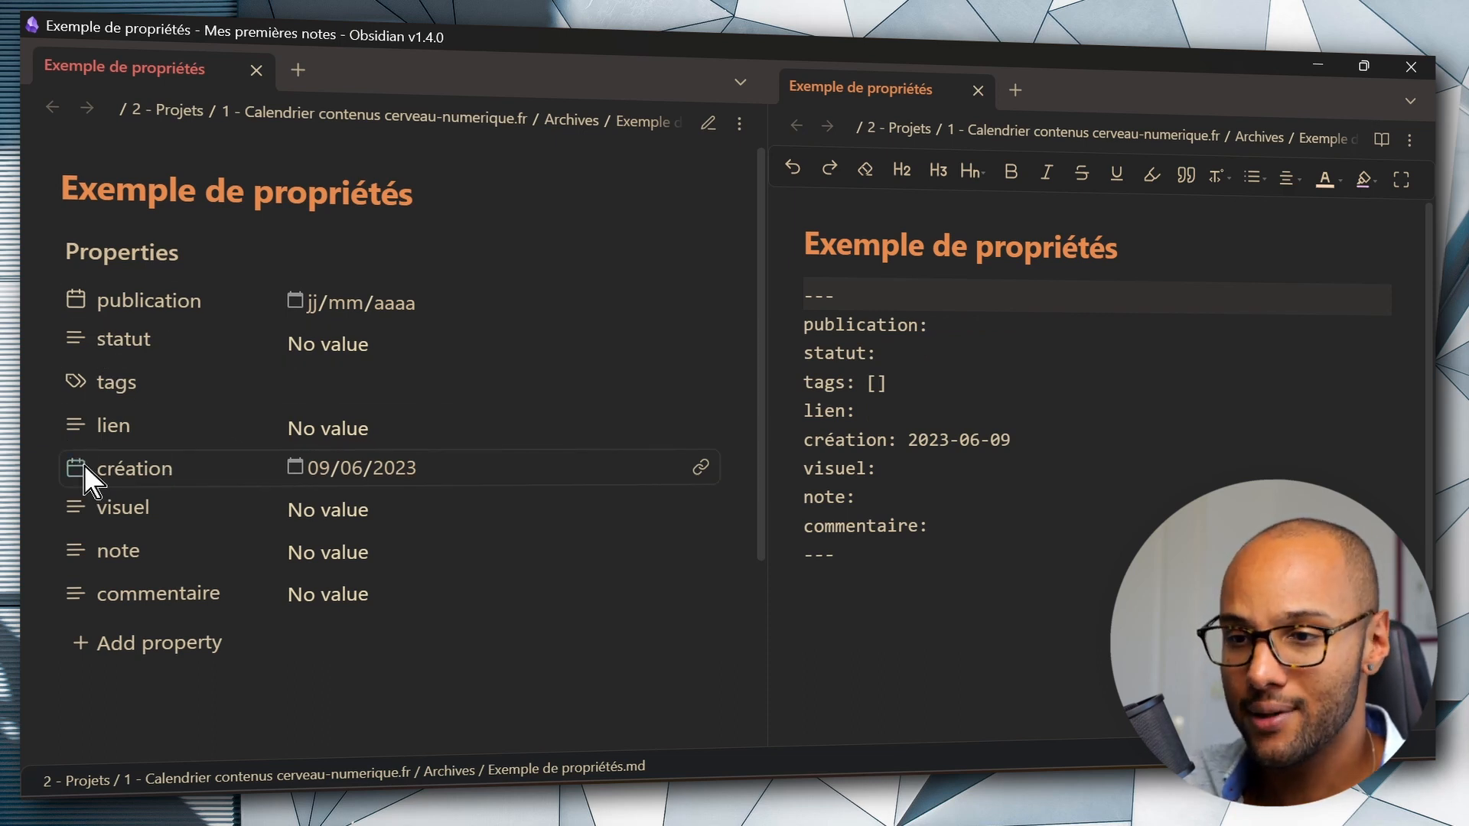
pyautogui.moveTo(86, 466); pyautogui.dragTo(86, 300)
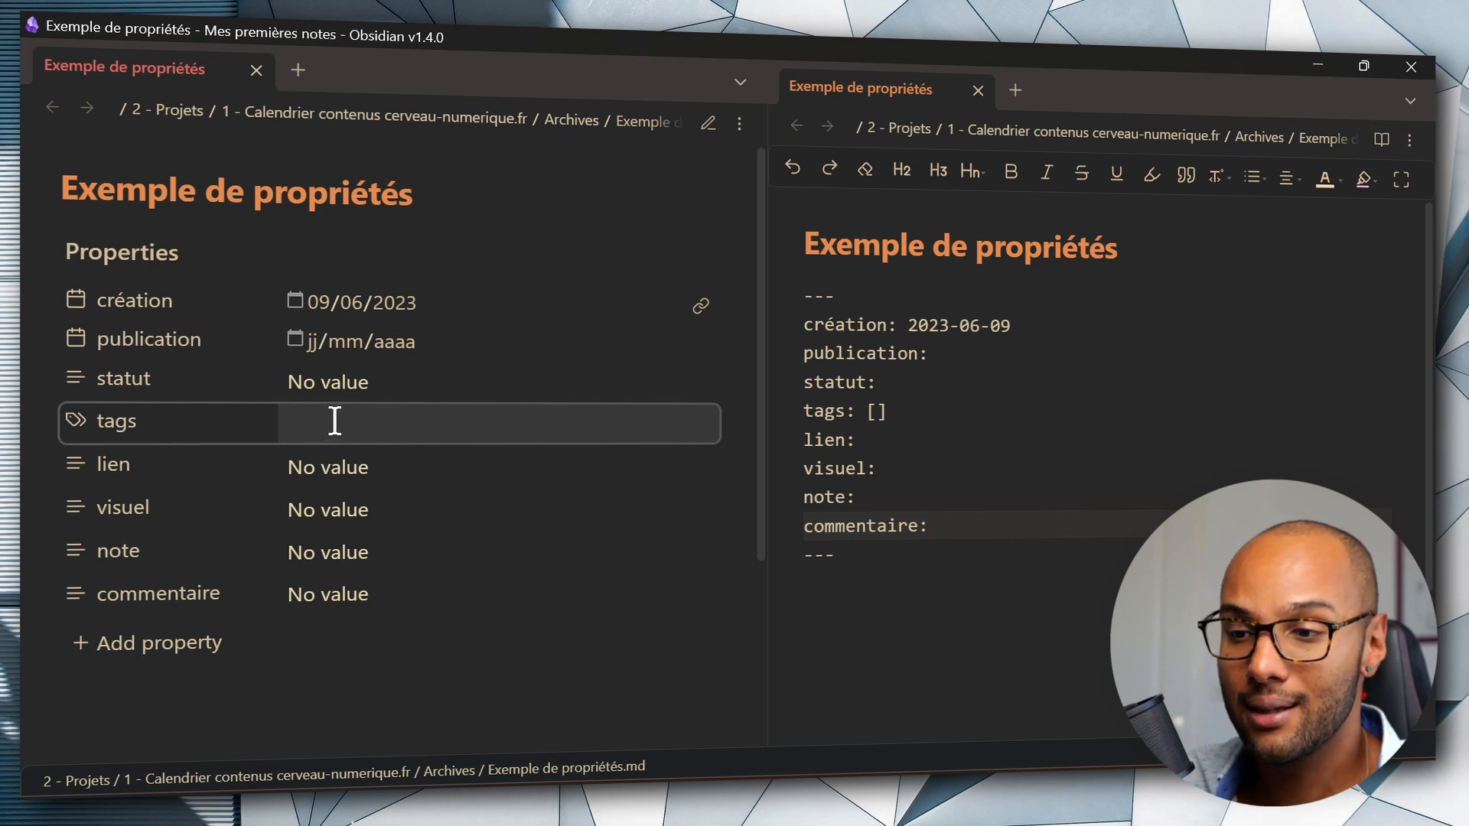
# Browse the existing tag suggestions for the tags property and enter projet as its text.
pyautogui.write('d')
pyautogui.press('BackSpace')
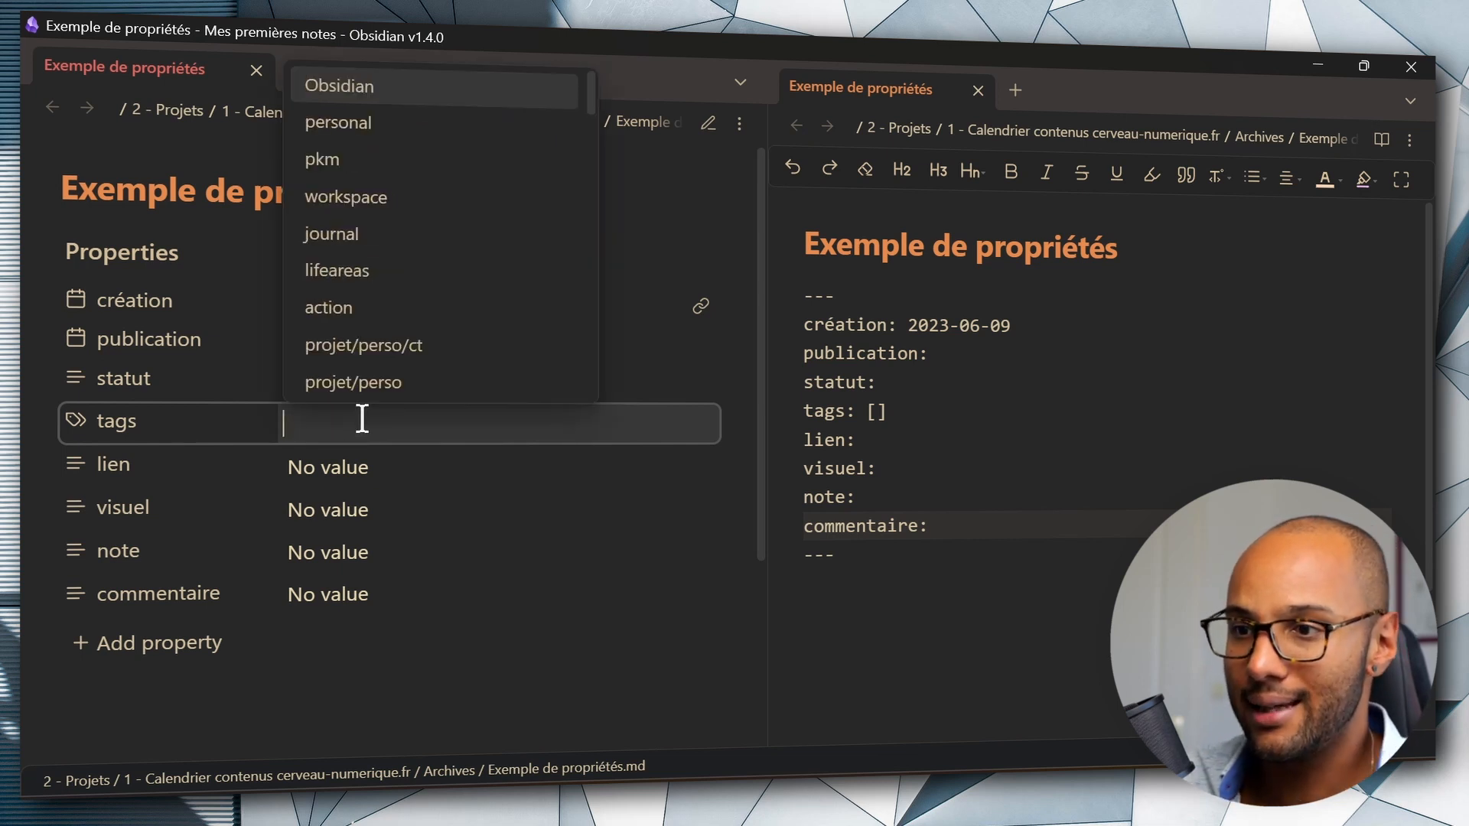
pyautogui.scroll(-3, 417, 218)
pyautogui.scroll(-3, 417, 222)
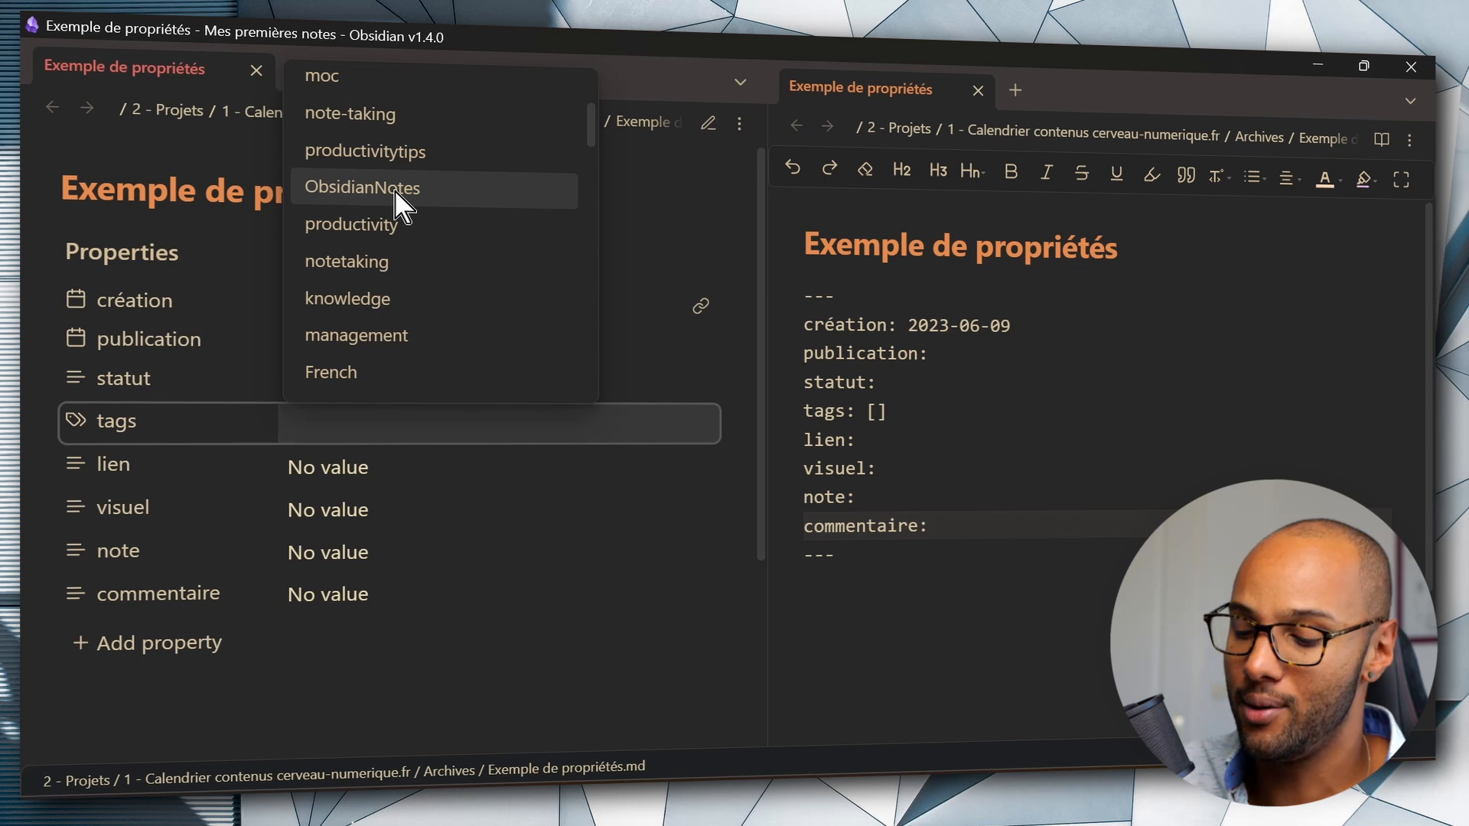
pyautogui.write('projet')
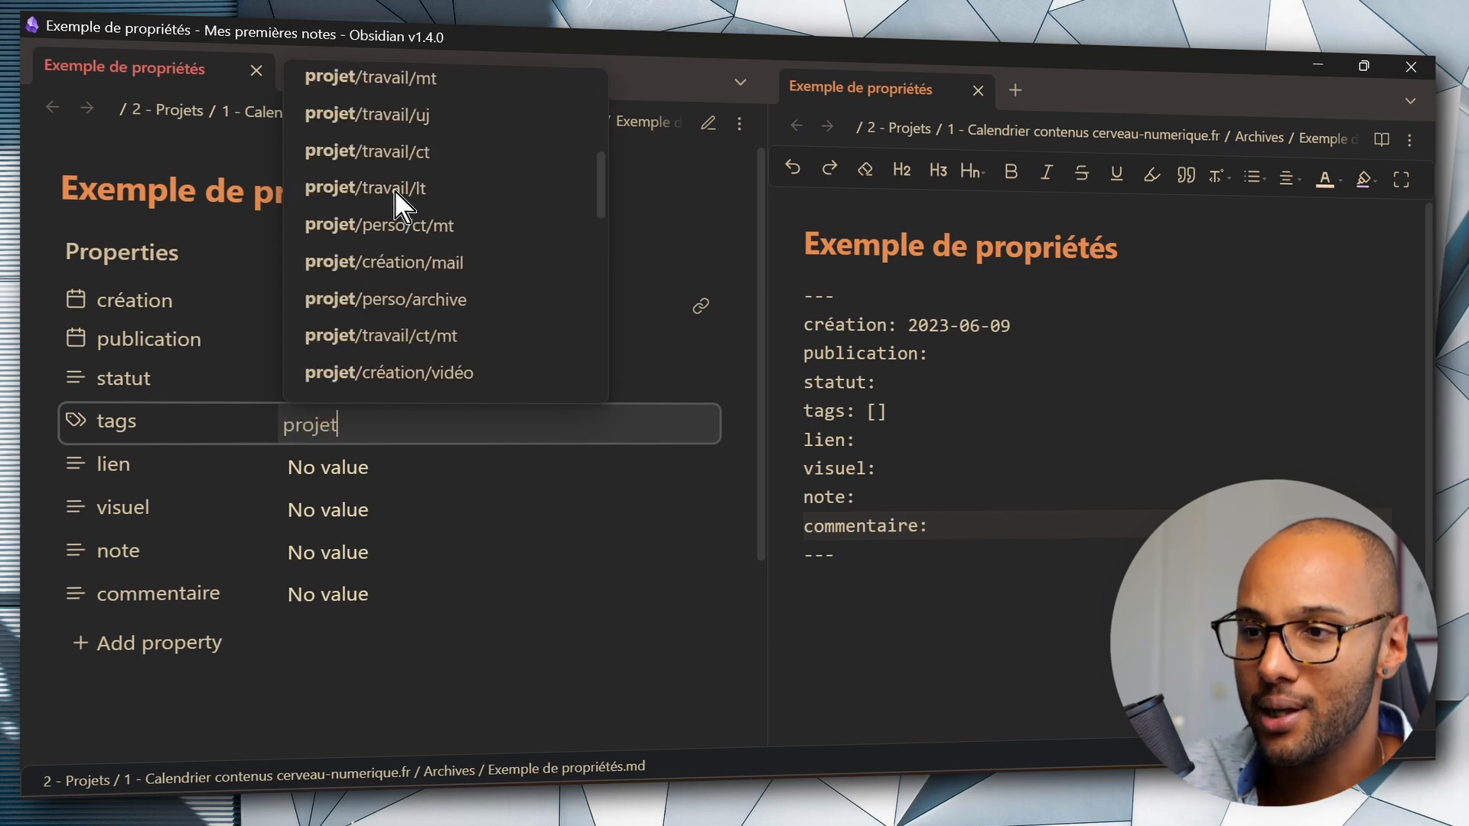
pyautogui.scroll(-5, 420, 299)
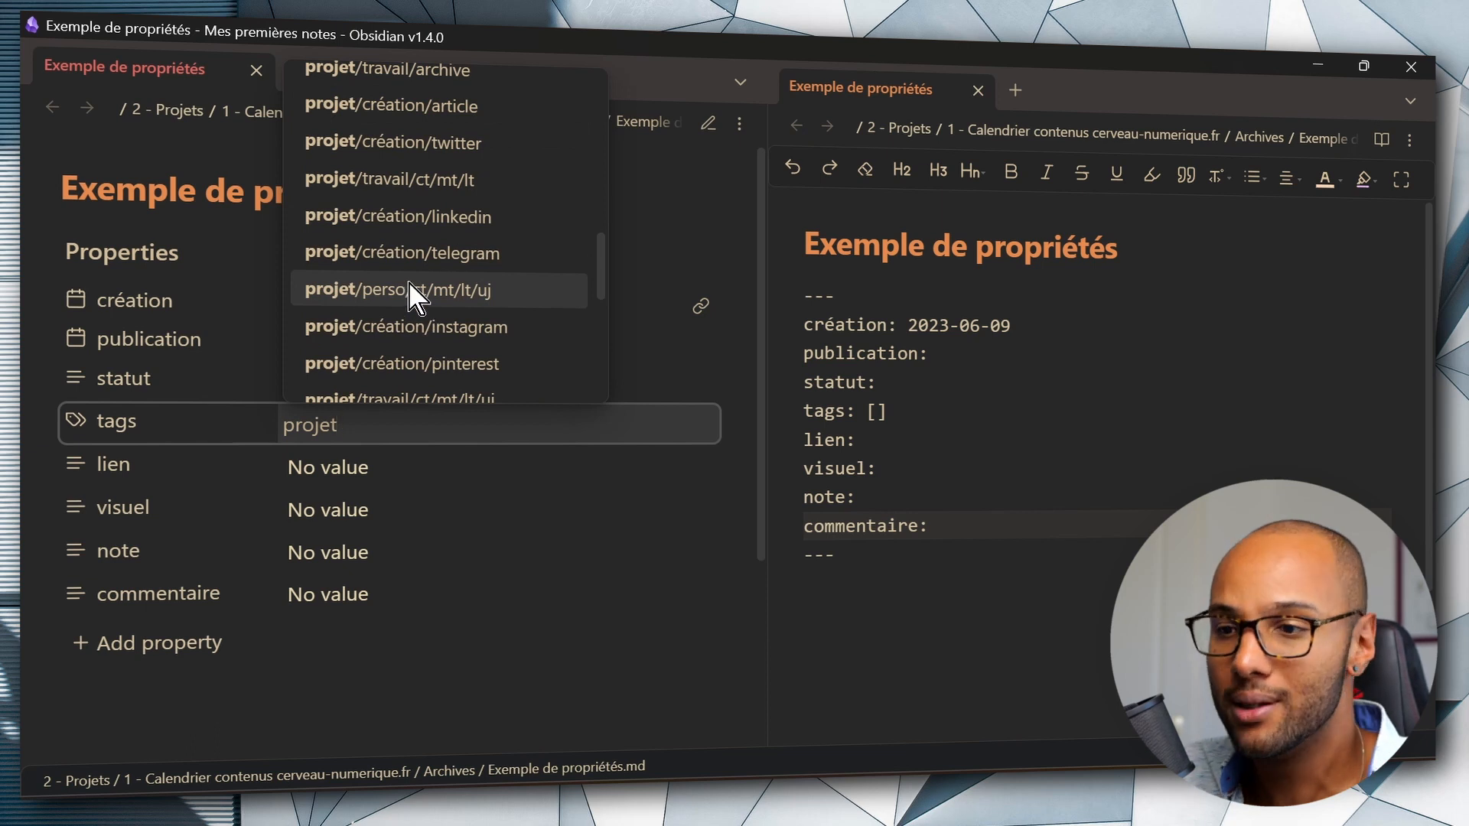
pyautogui.press('Escape')
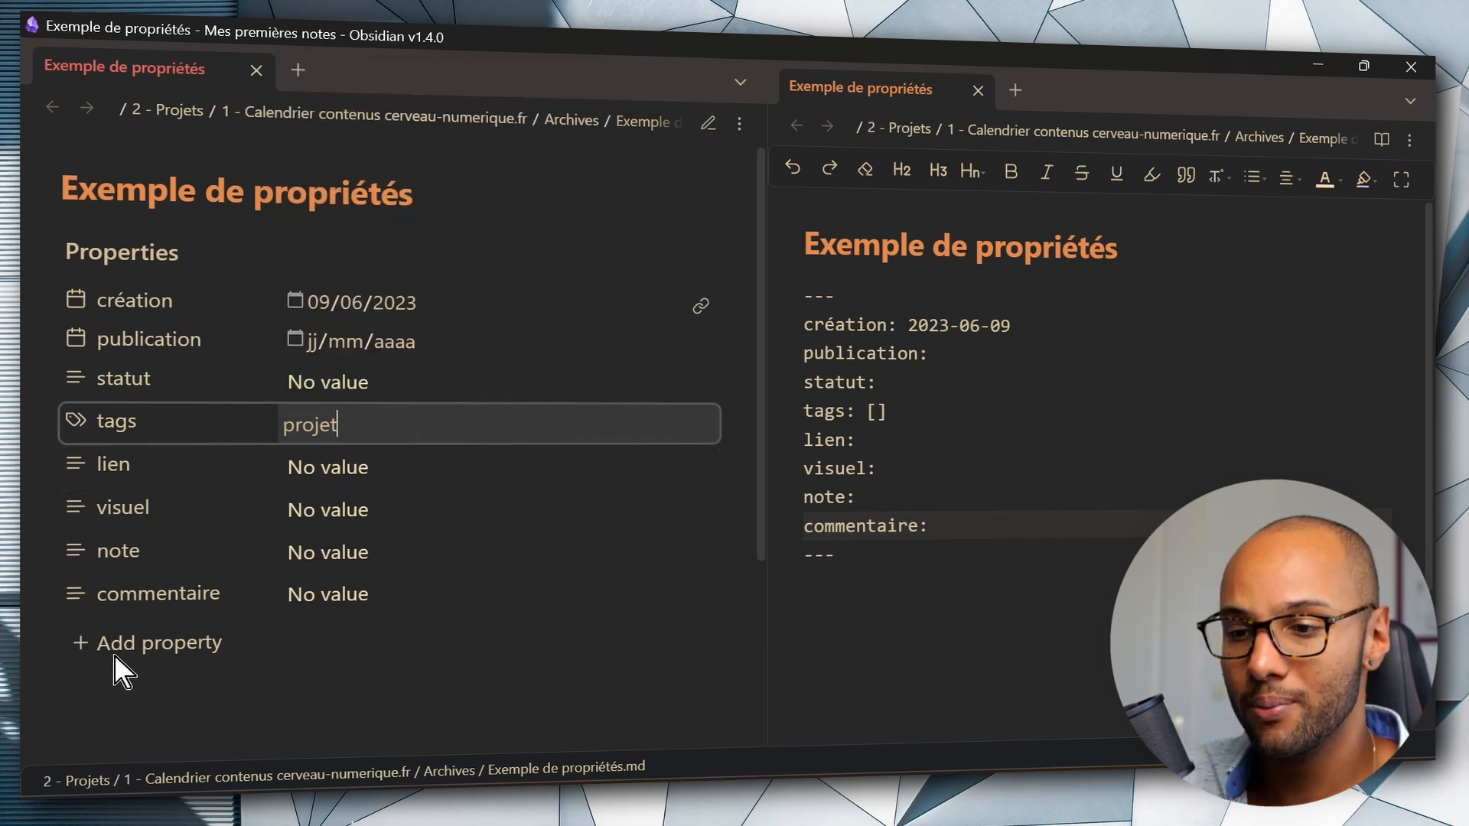
# Look through the suggested property names and add a new property named test to the note.
pyautogui.click(76, 643)
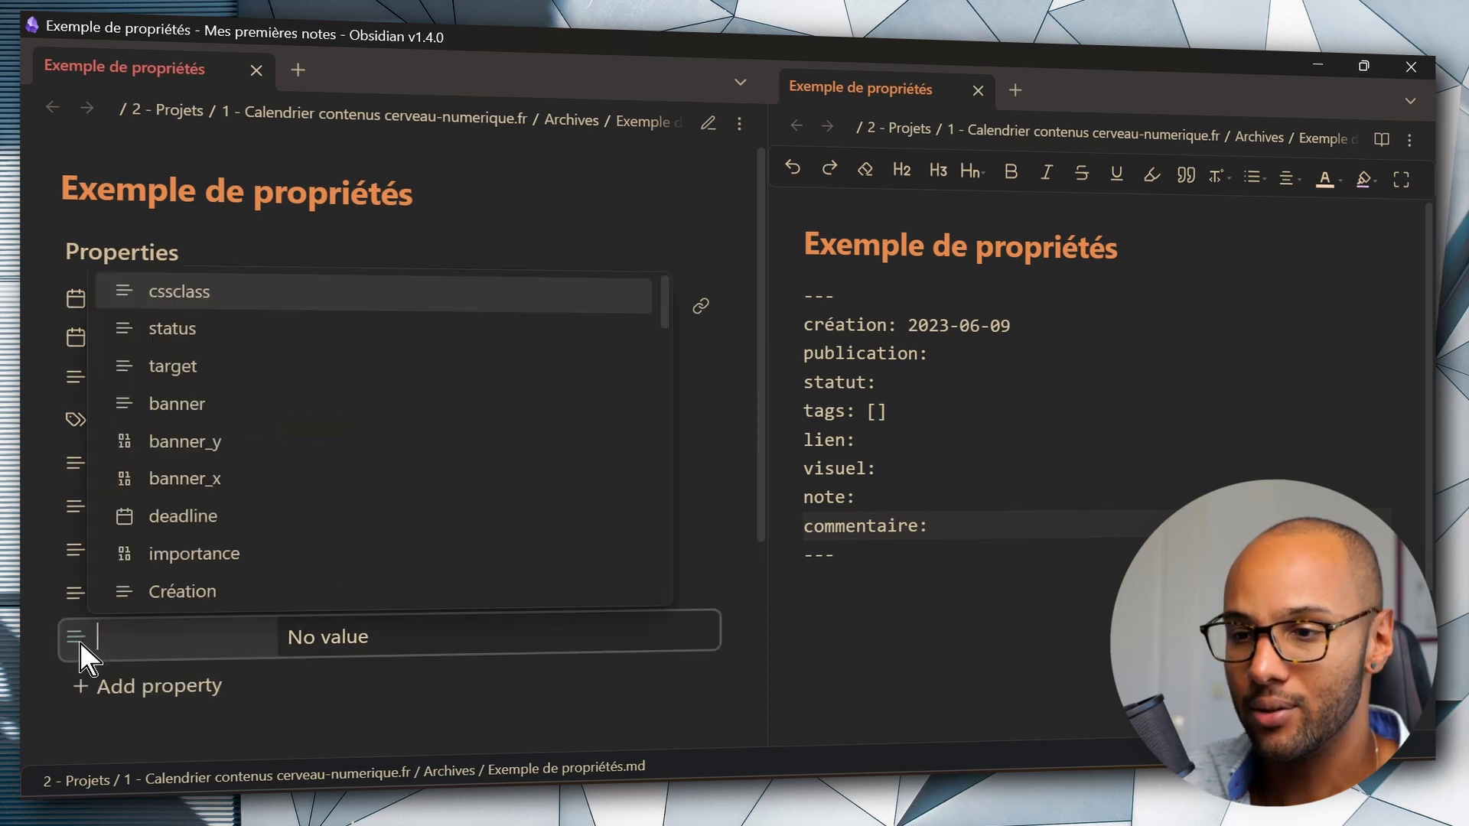
pyautogui.scroll(-3, 238, 414)
pyautogui.scroll(-5, 230, 436)
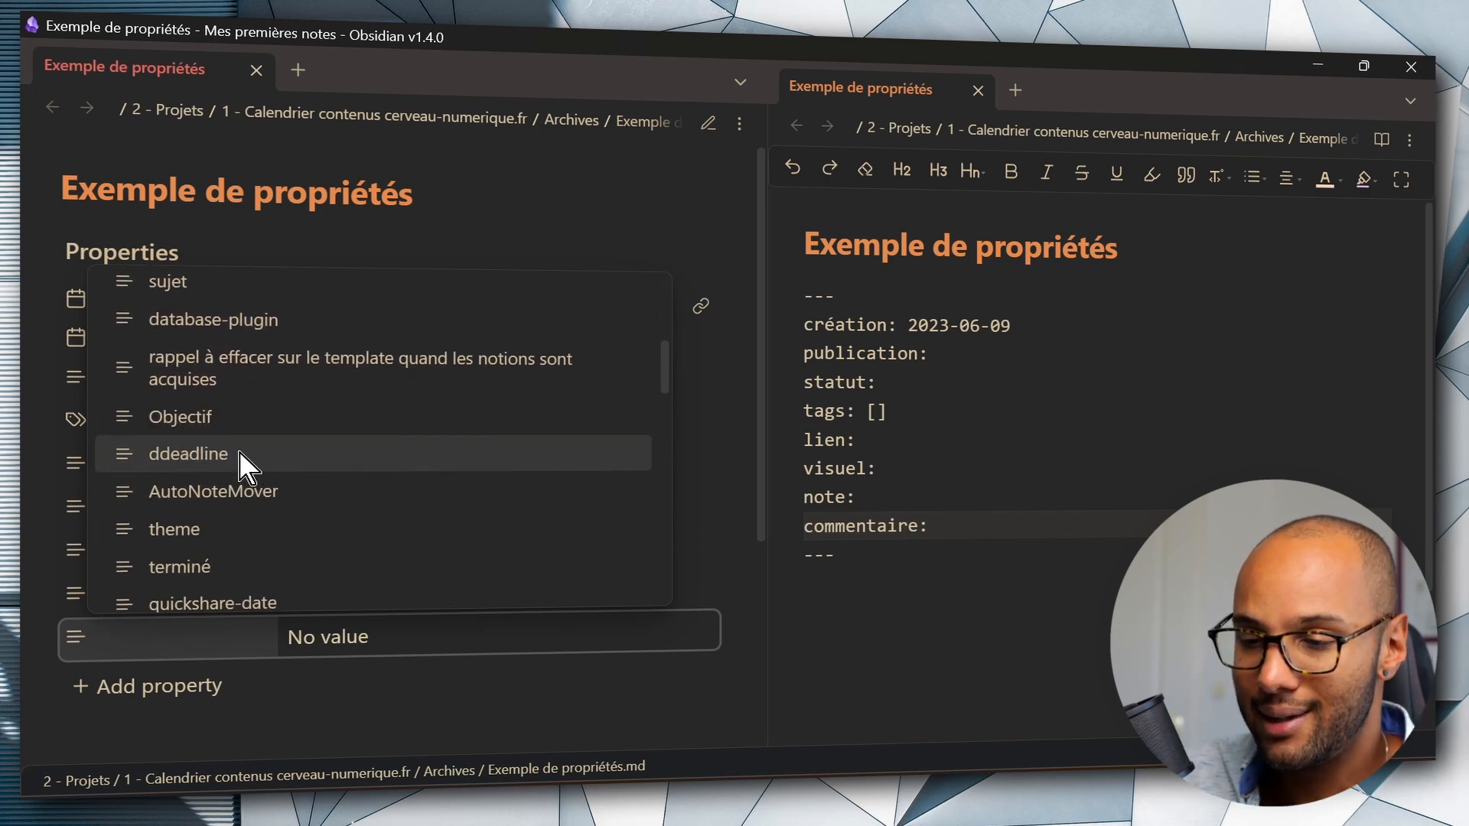
pyautogui.write('test')
pyautogui.press('Return')
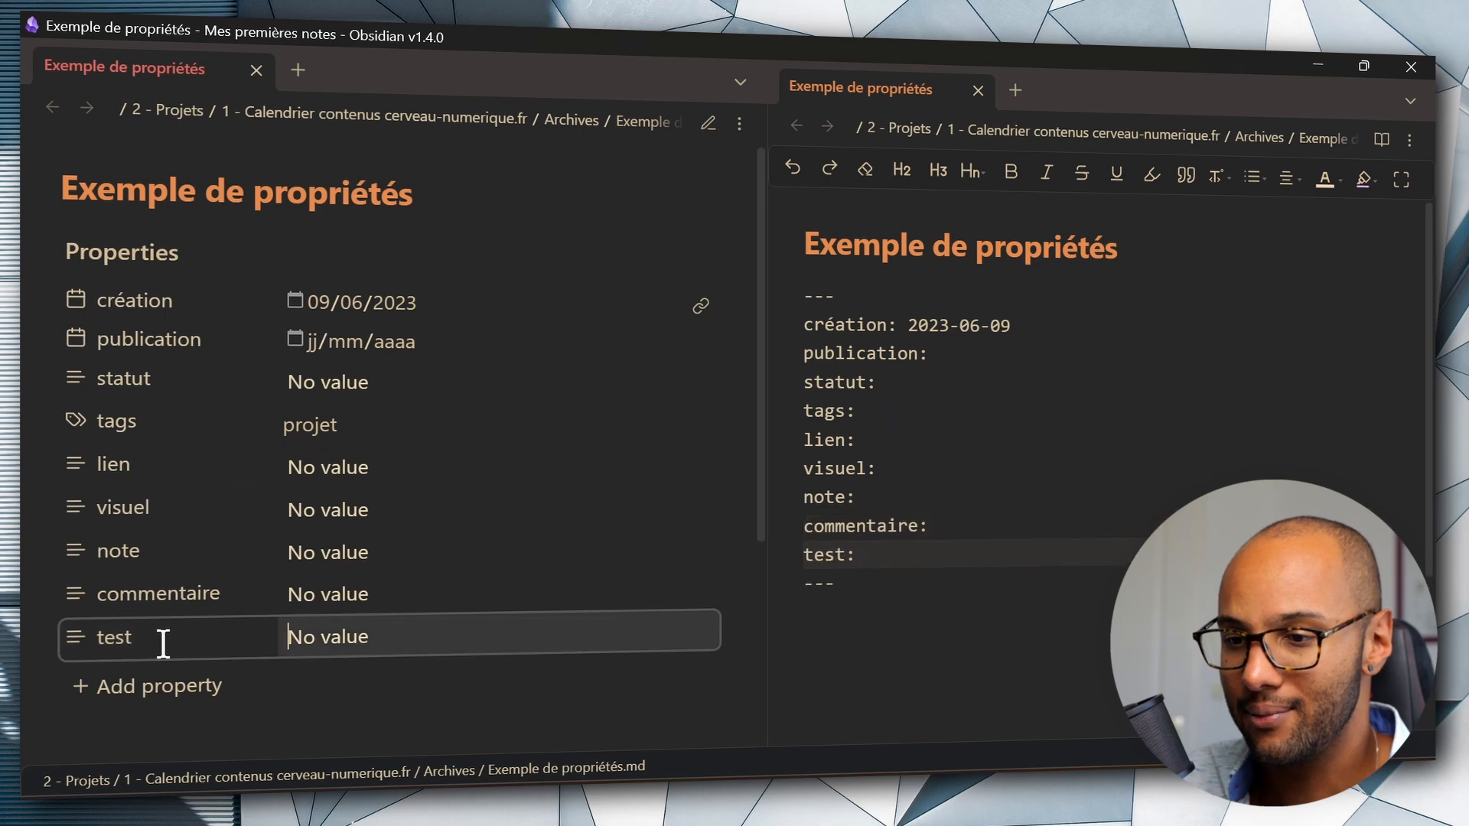
# Change the test property's type to Number, try the value 15 and clear it.
pyautogui.click(64, 633)
pyautogui.moveTo(244, 496)
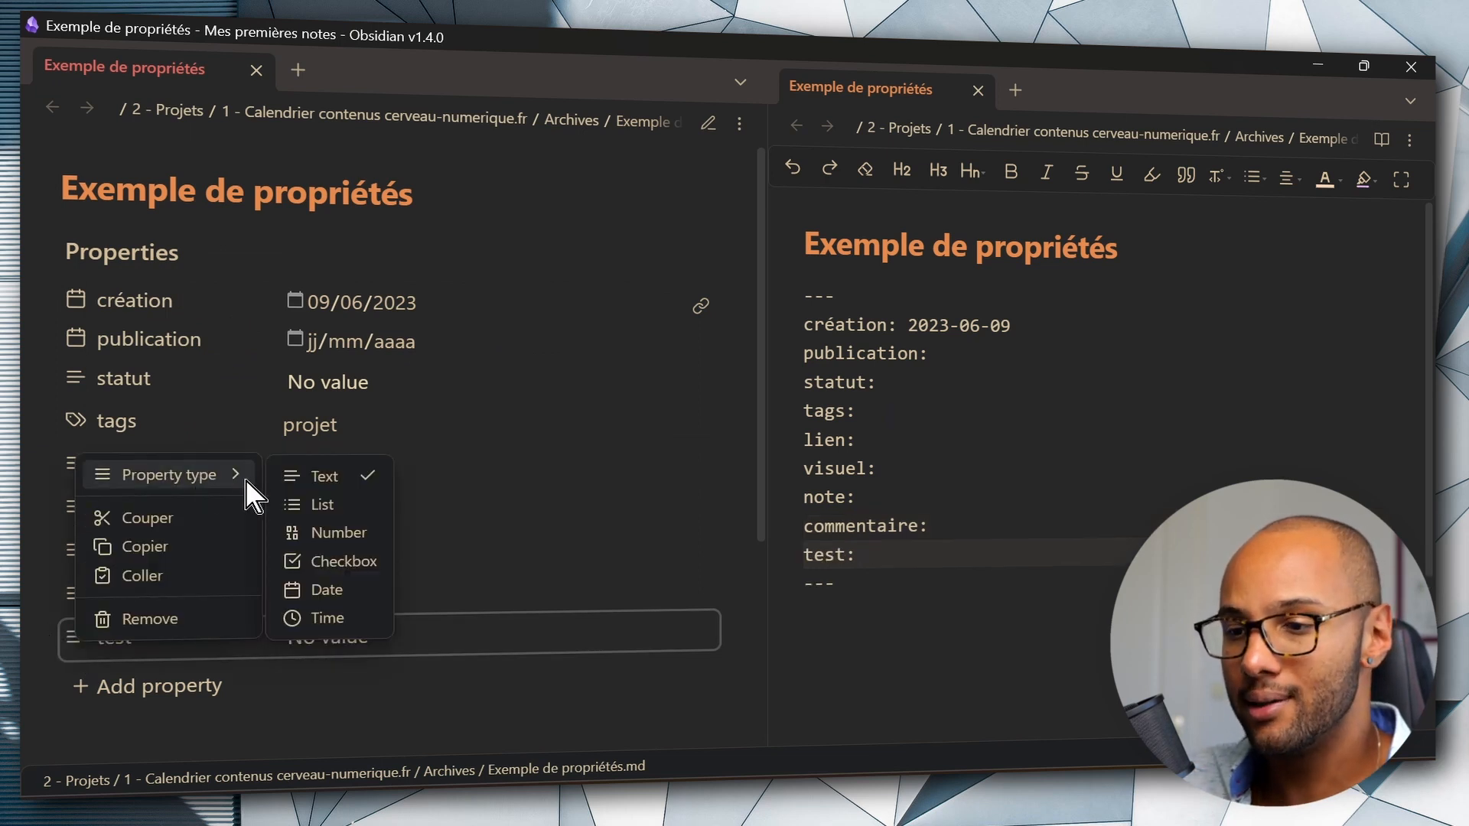
pyautogui.click(329, 535)
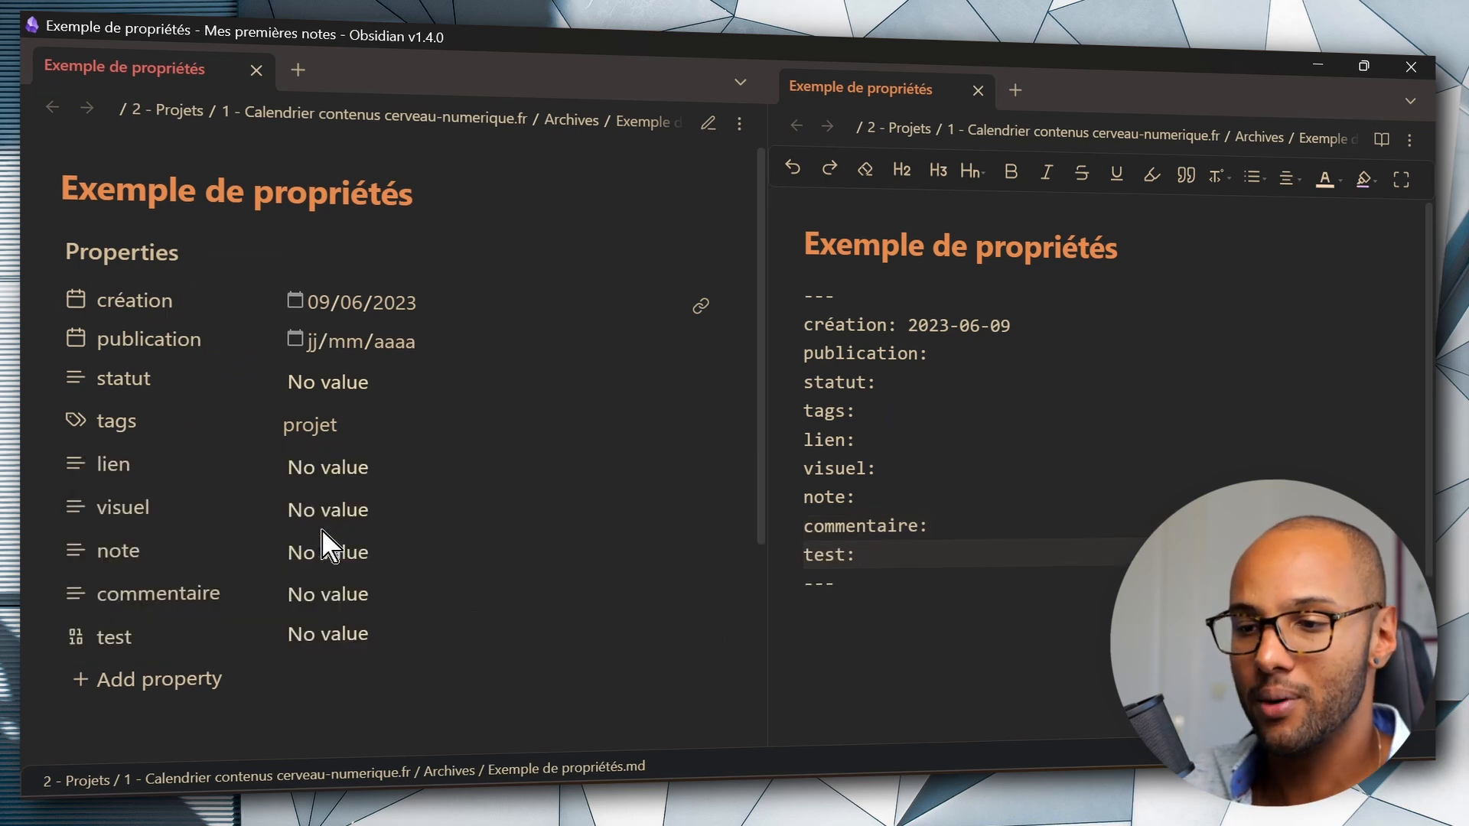
pyautogui.click(345, 641)
pyautogui.write('15')
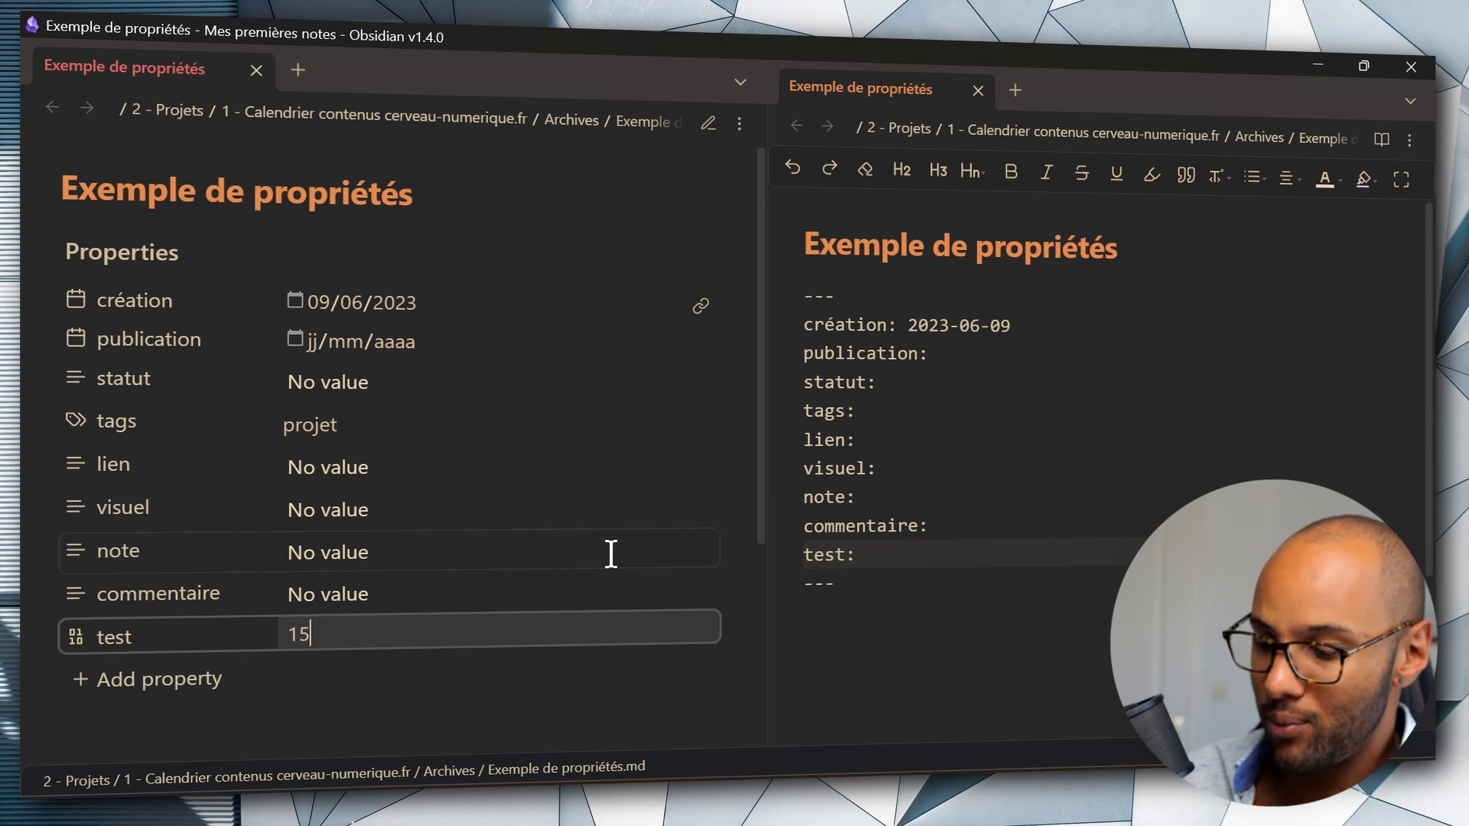
pyautogui.press('BackSpace')
pyautogui.press('BackSpace')
pyautogui.press('BackSpace')
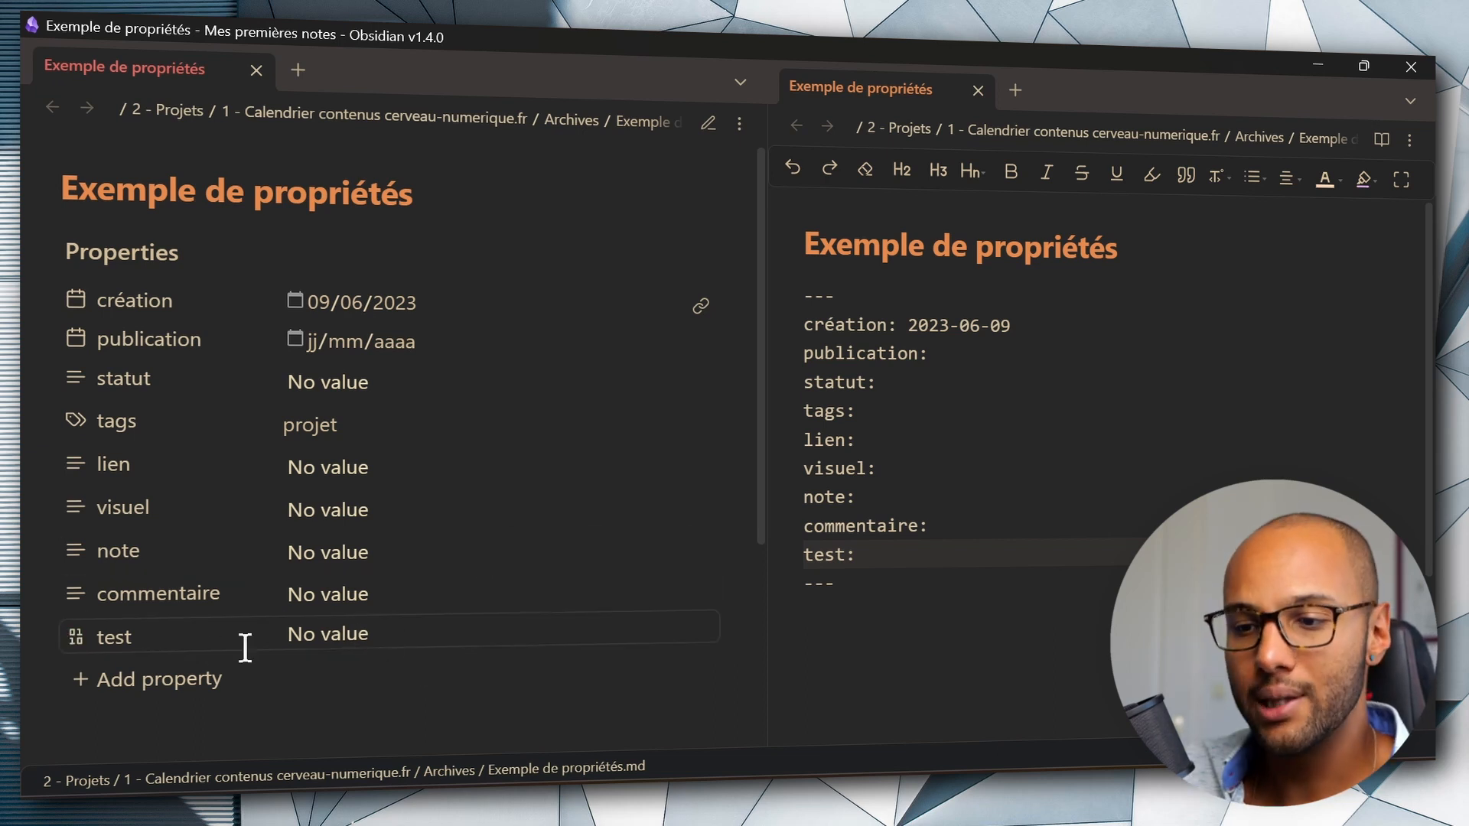
# Change the test property's type to Checkbox and tick its box.
pyautogui.click(76, 641)
pyautogui.moveTo(230, 484)
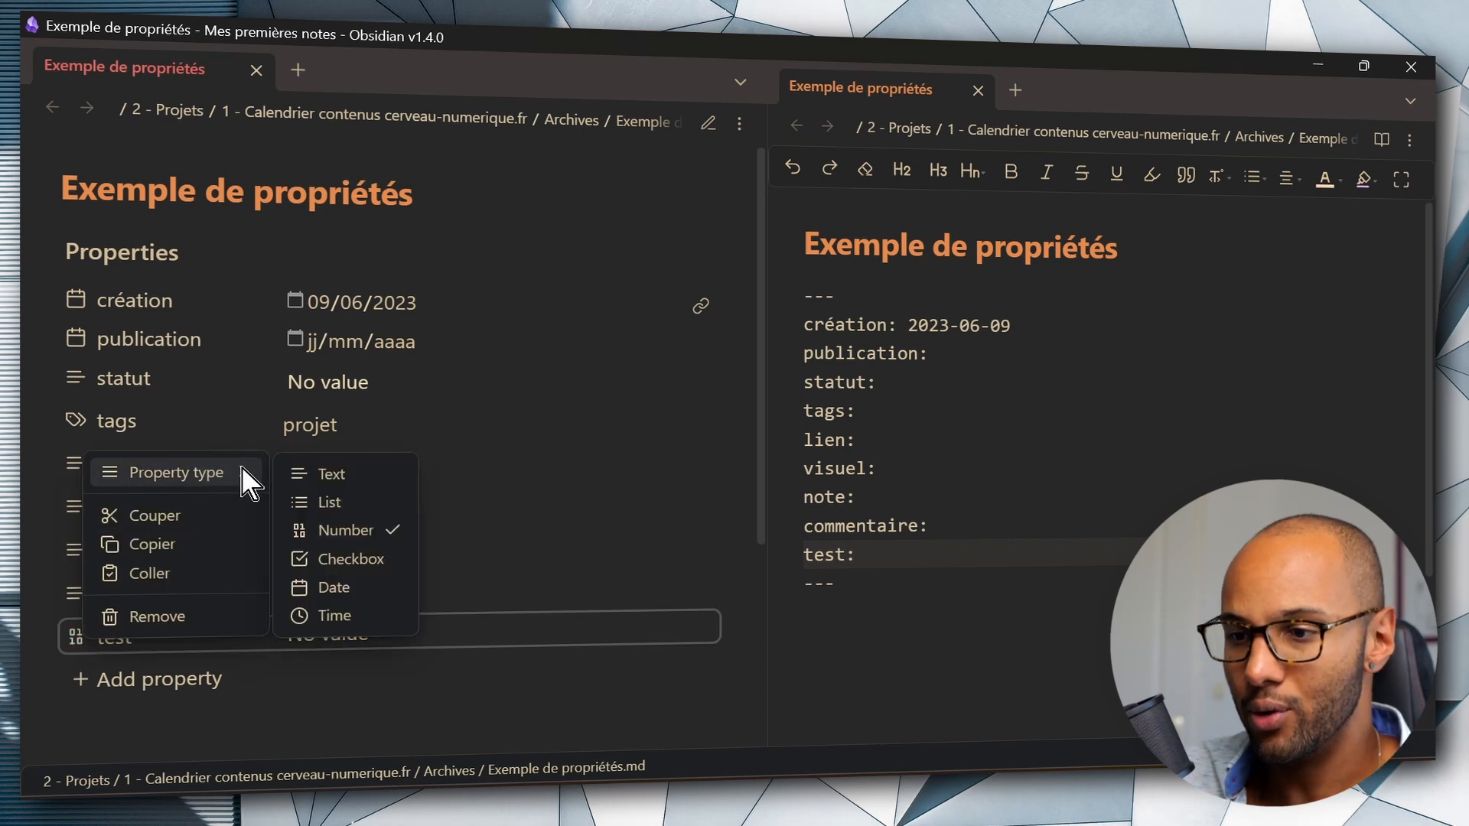
pyautogui.click(321, 558)
pyautogui.click(299, 634)
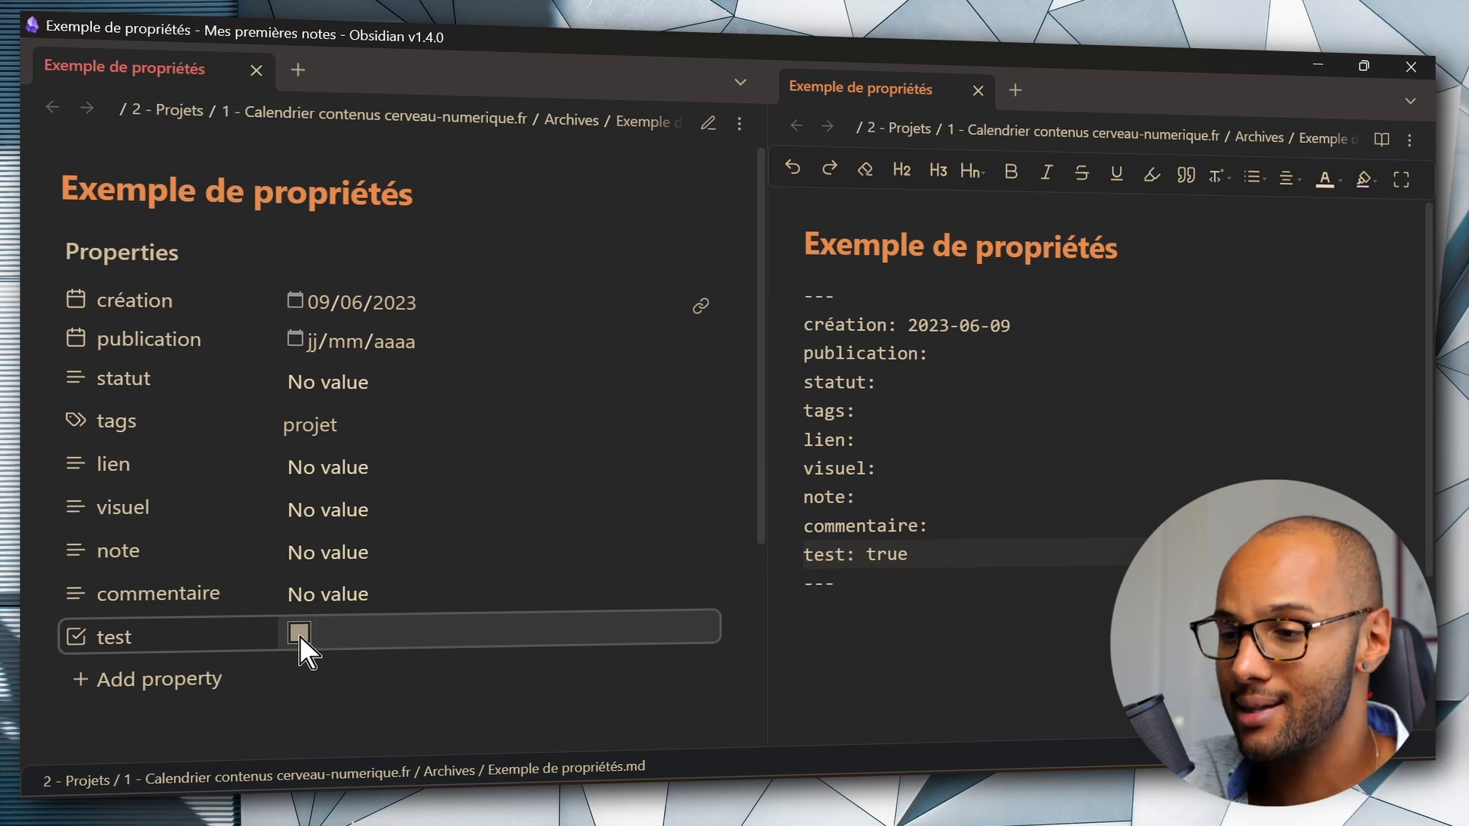
# Delete the value true from the test line in the note's source view.
pyautogui.moveTo(909, 554); pyautogui.dragTo(857, 565)
pyautogui.click(968, 557)
pyautogui.click(91, 642)
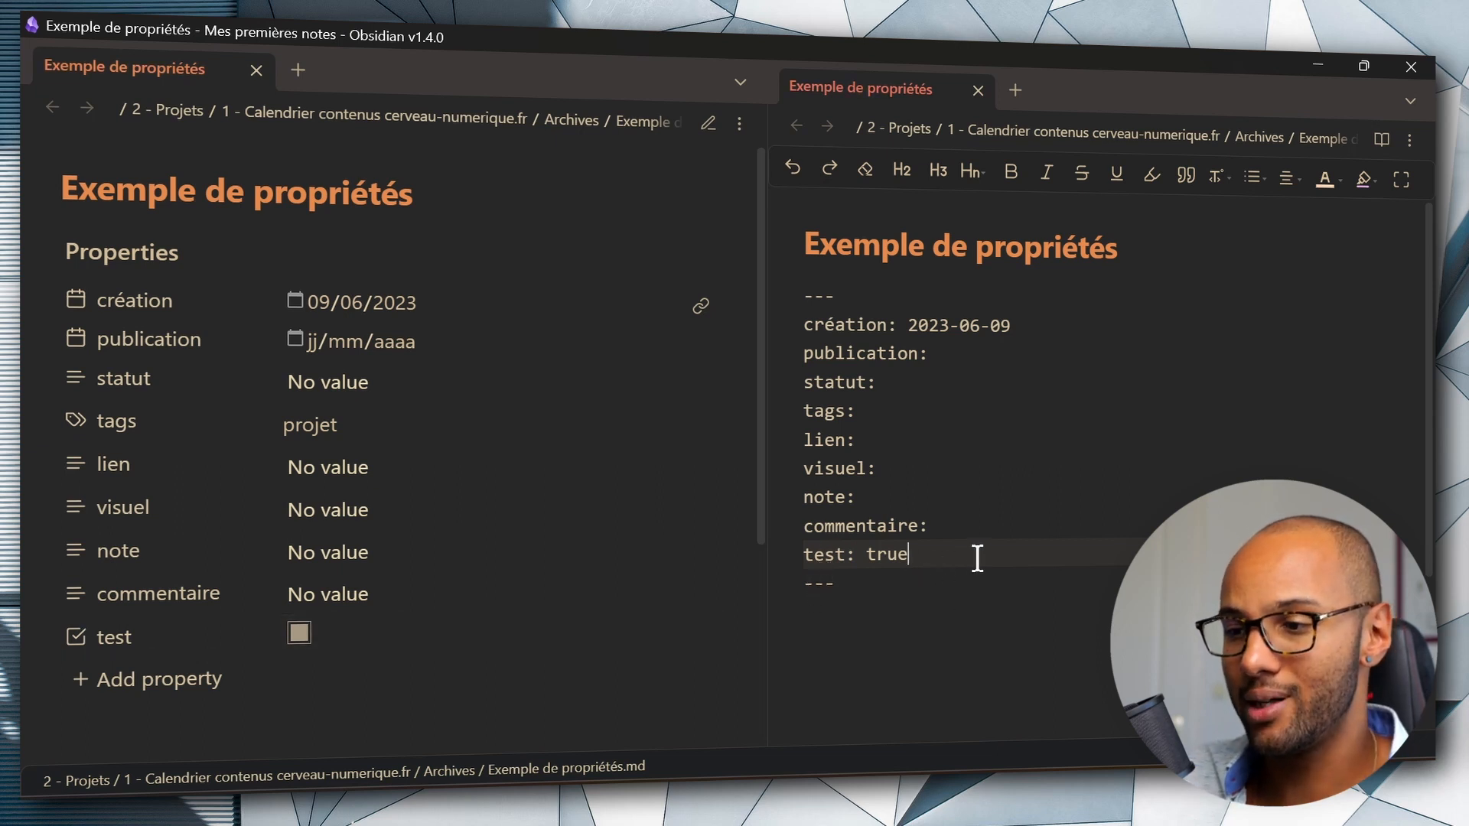
pyautogui.moveTo(974, 556); pyautogui.dragTo(862, 552)
pyautogui.press('BackSpace')
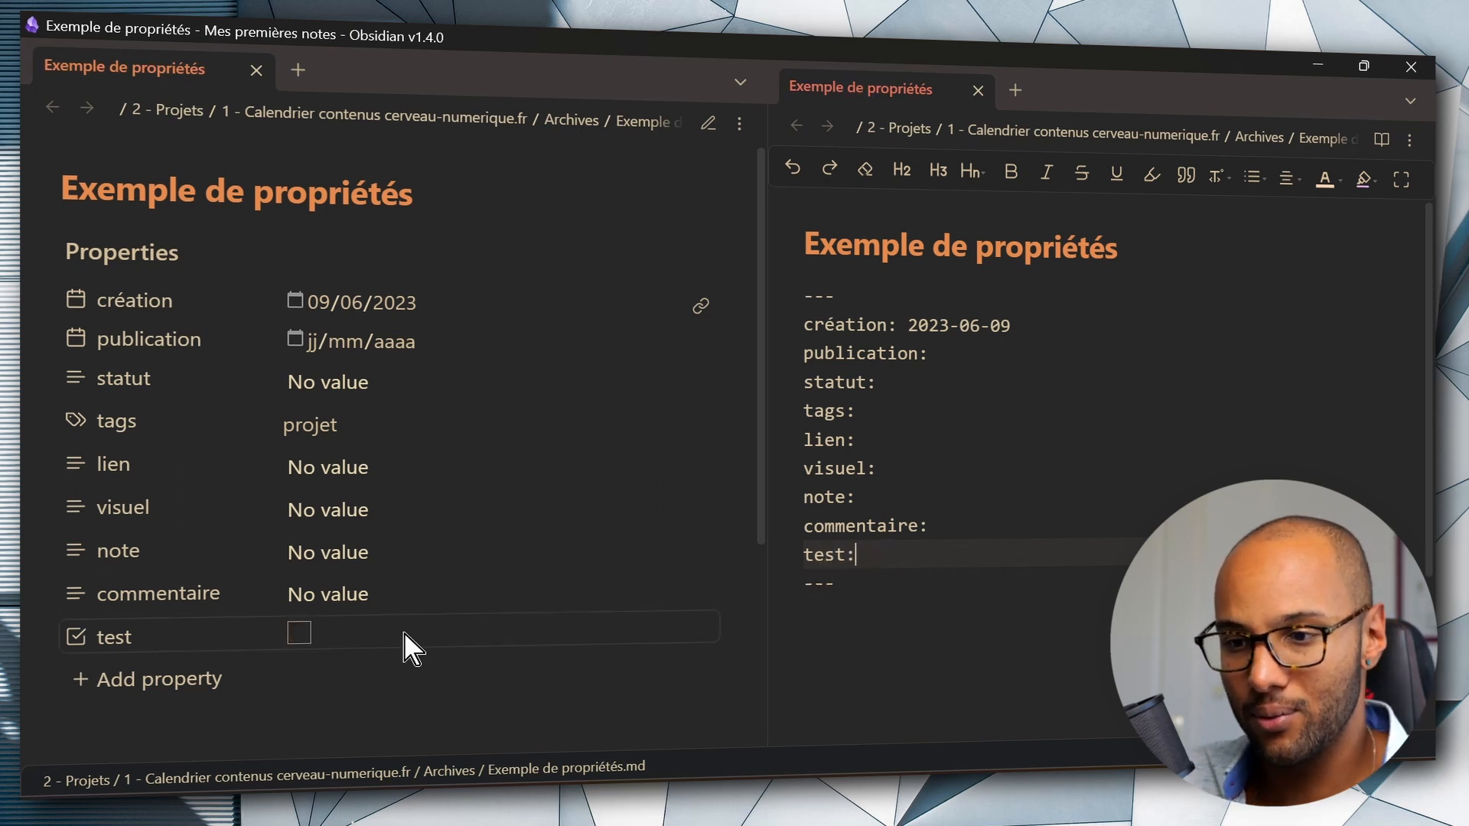
# Change the test property's type to Time and try the date and time 27/07/2023 17:48.
pyautogui.rightClick(86, 645)
pyautogui.moveTo(181, 482)
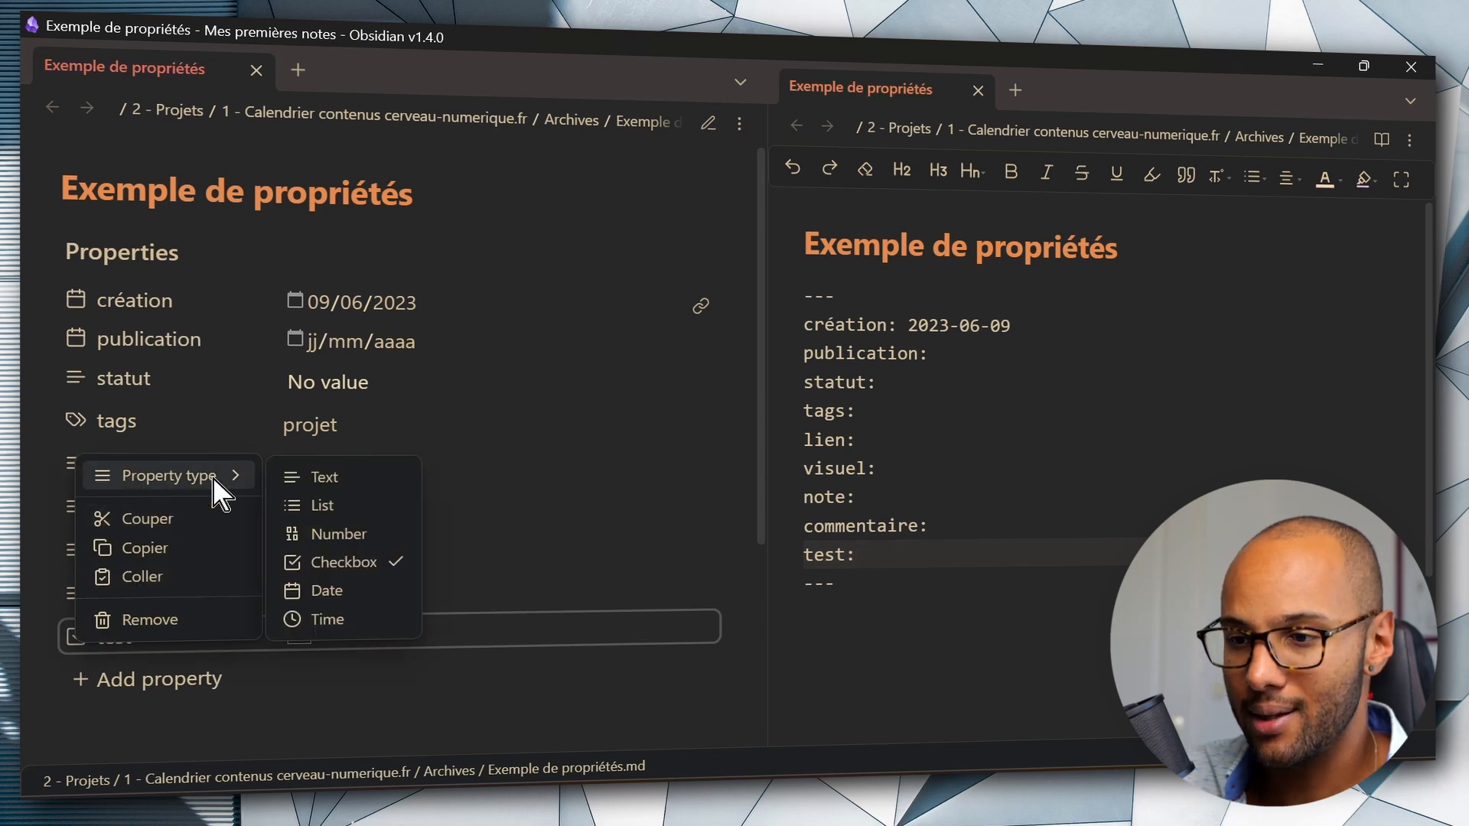
pyautogui.click(322, 618)
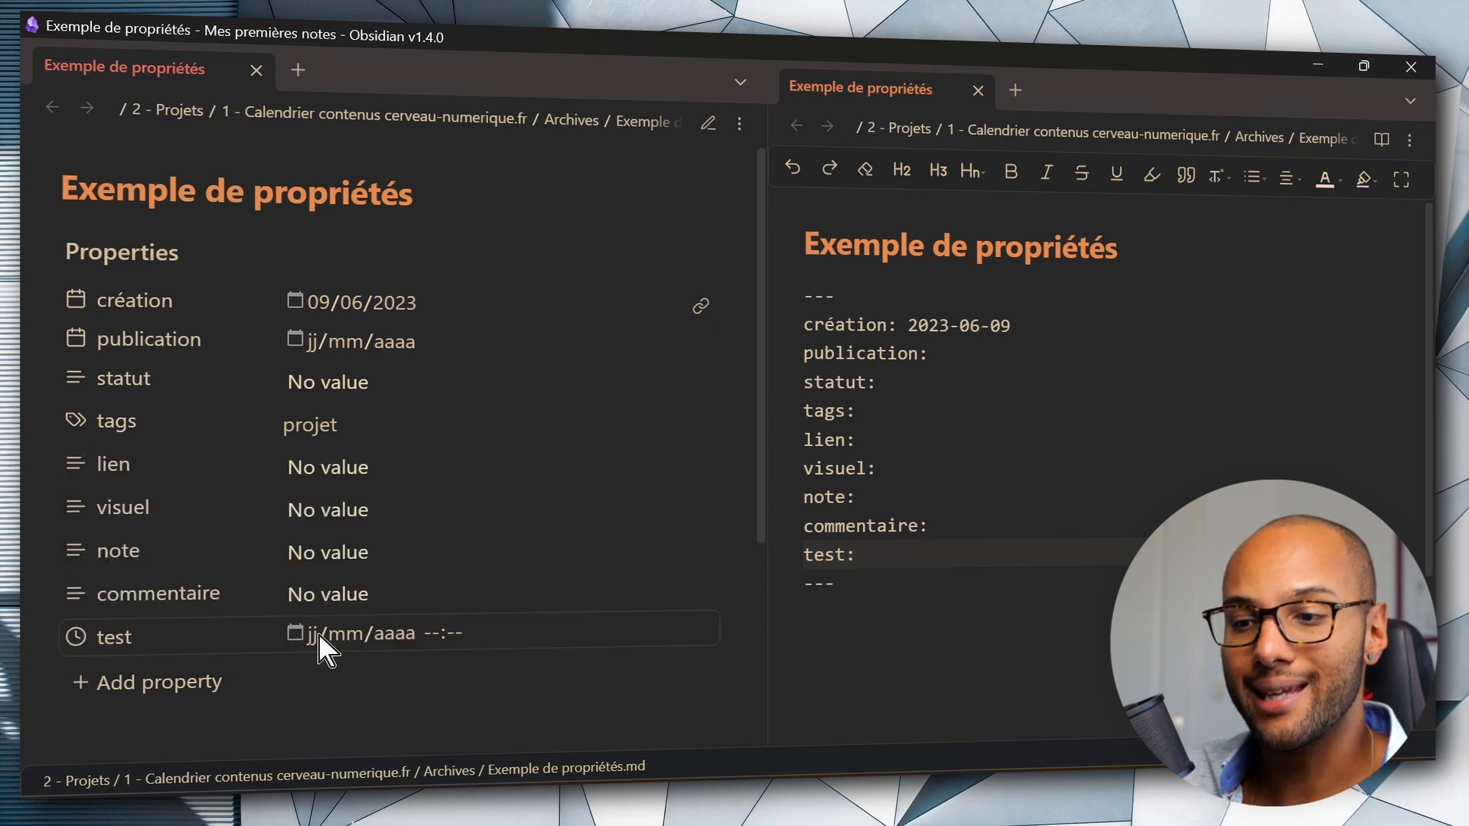
pyautogui.click(299, 640)
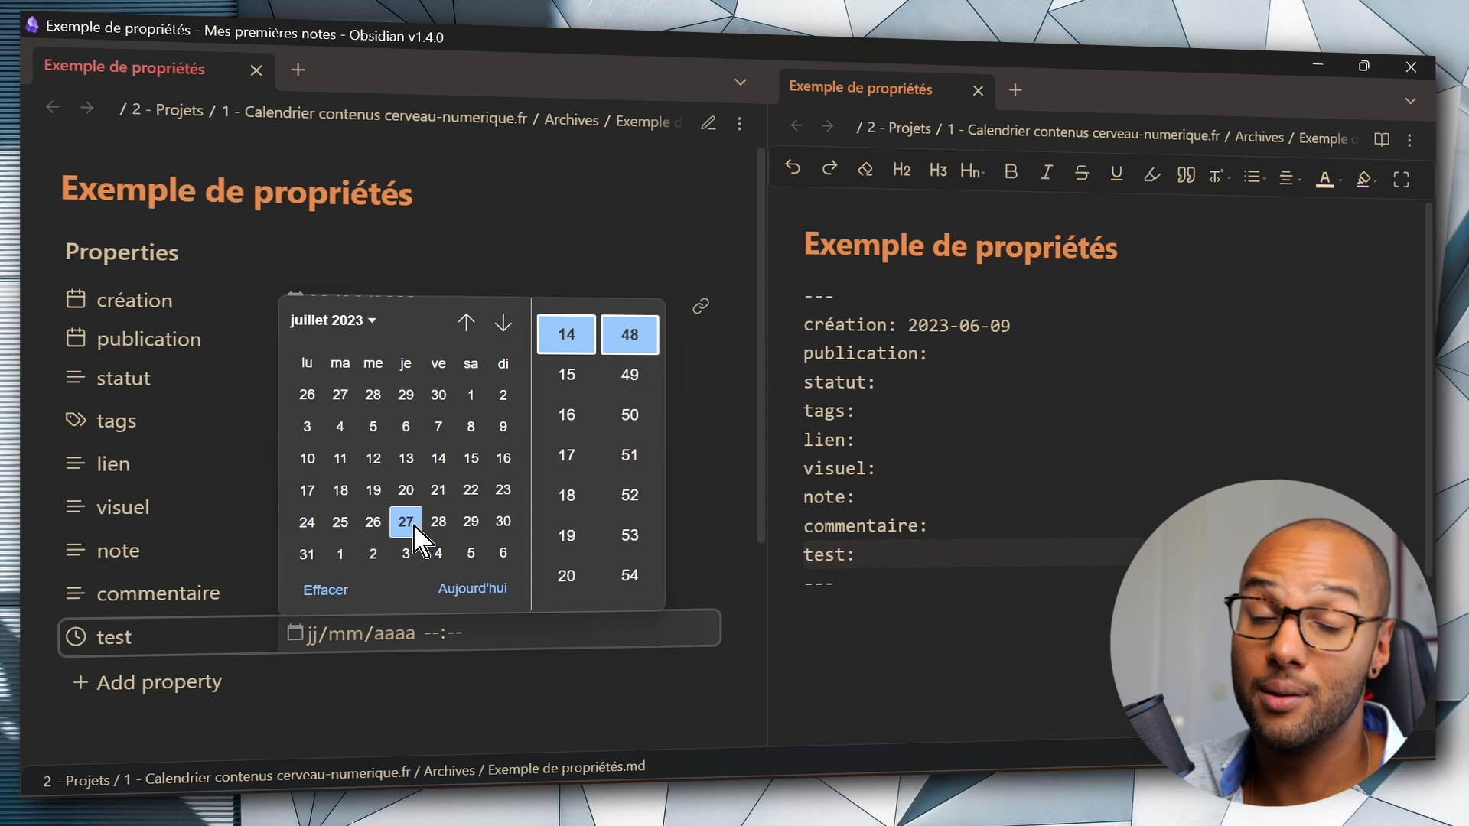
pyautogui.click(574, 456)
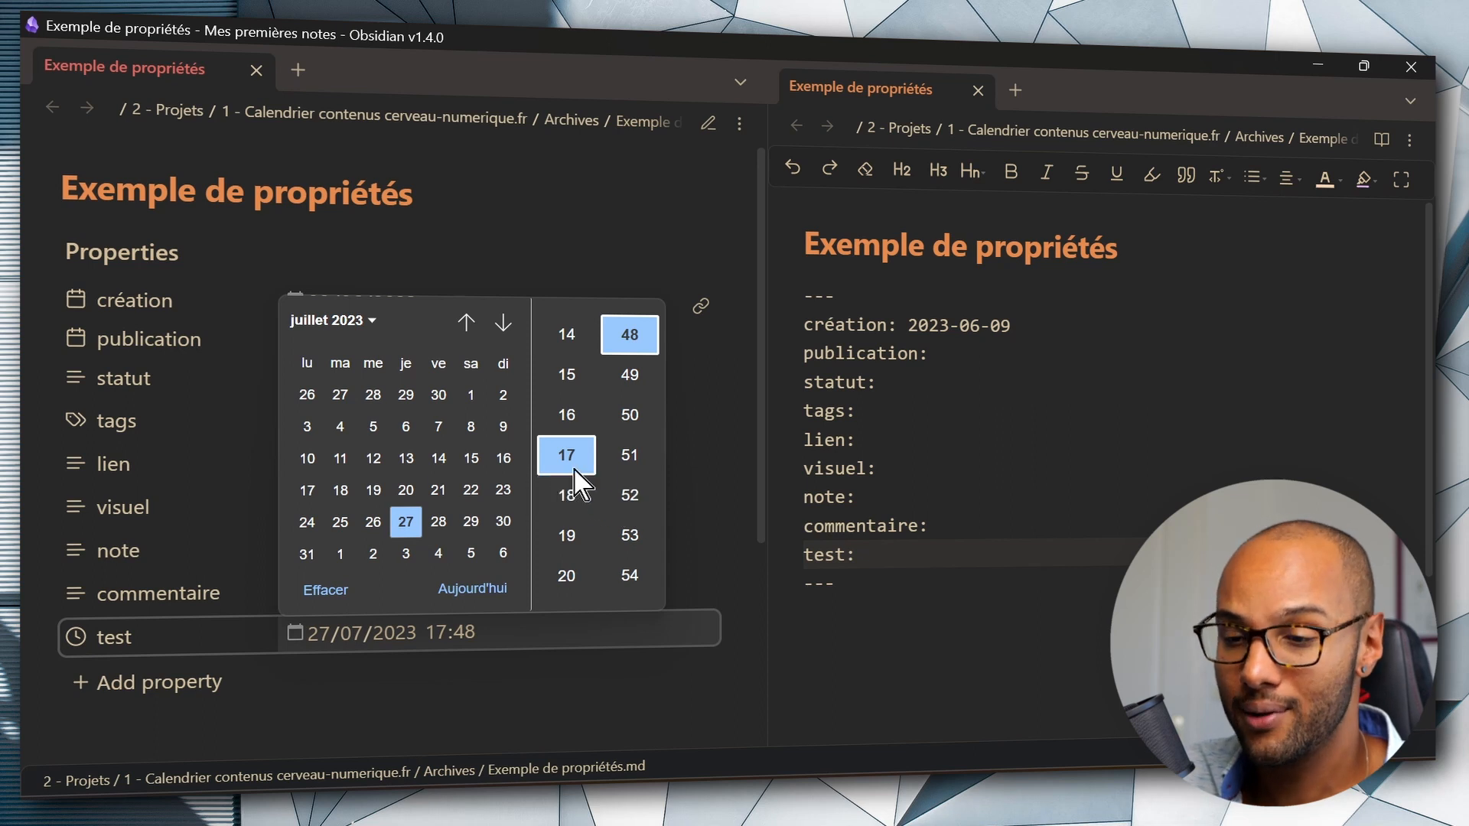
pyautogui.press('Escape')
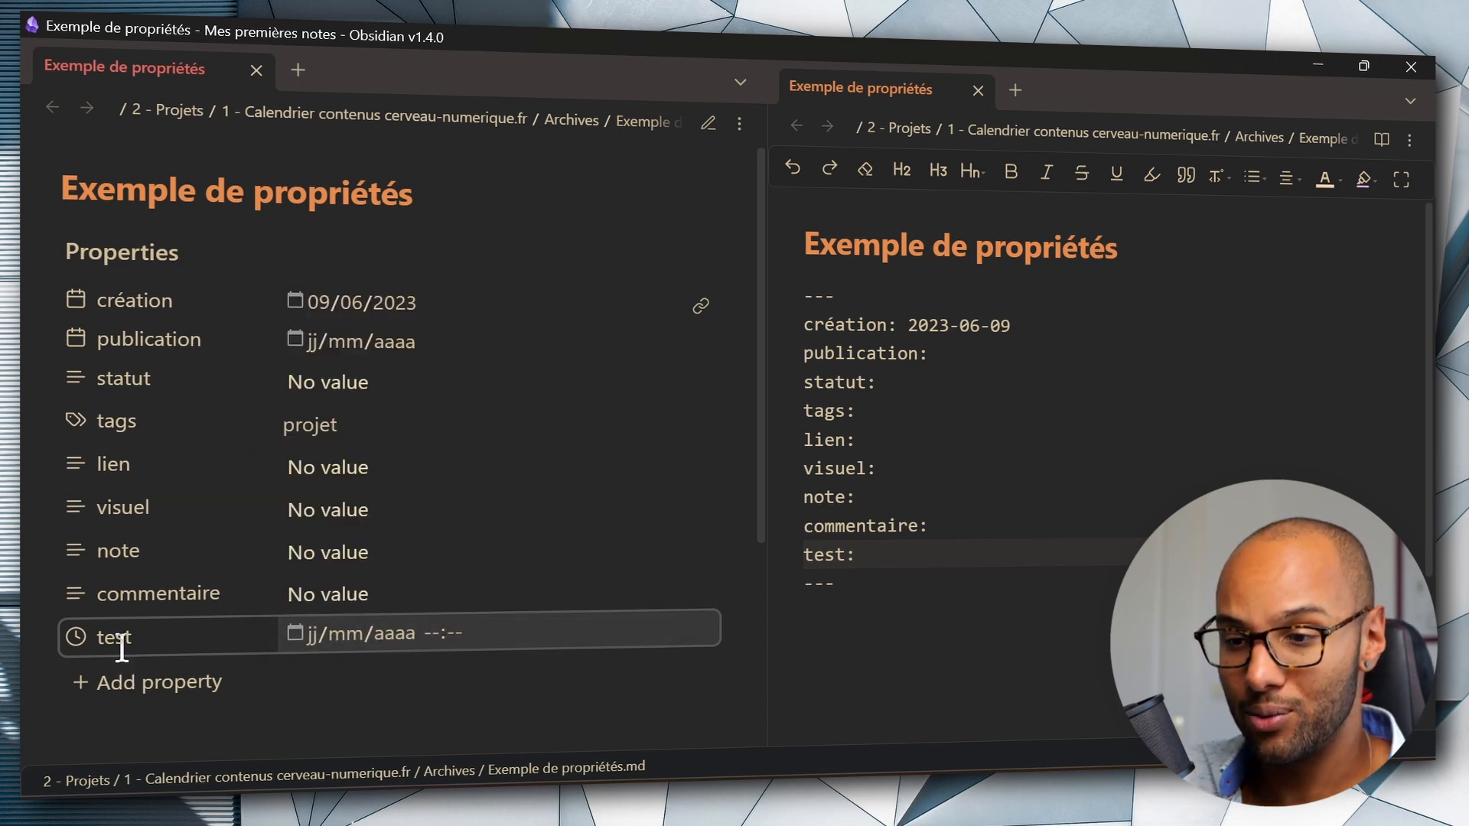
# Remove the test property from the note.
pyautogui.click(73, 635)
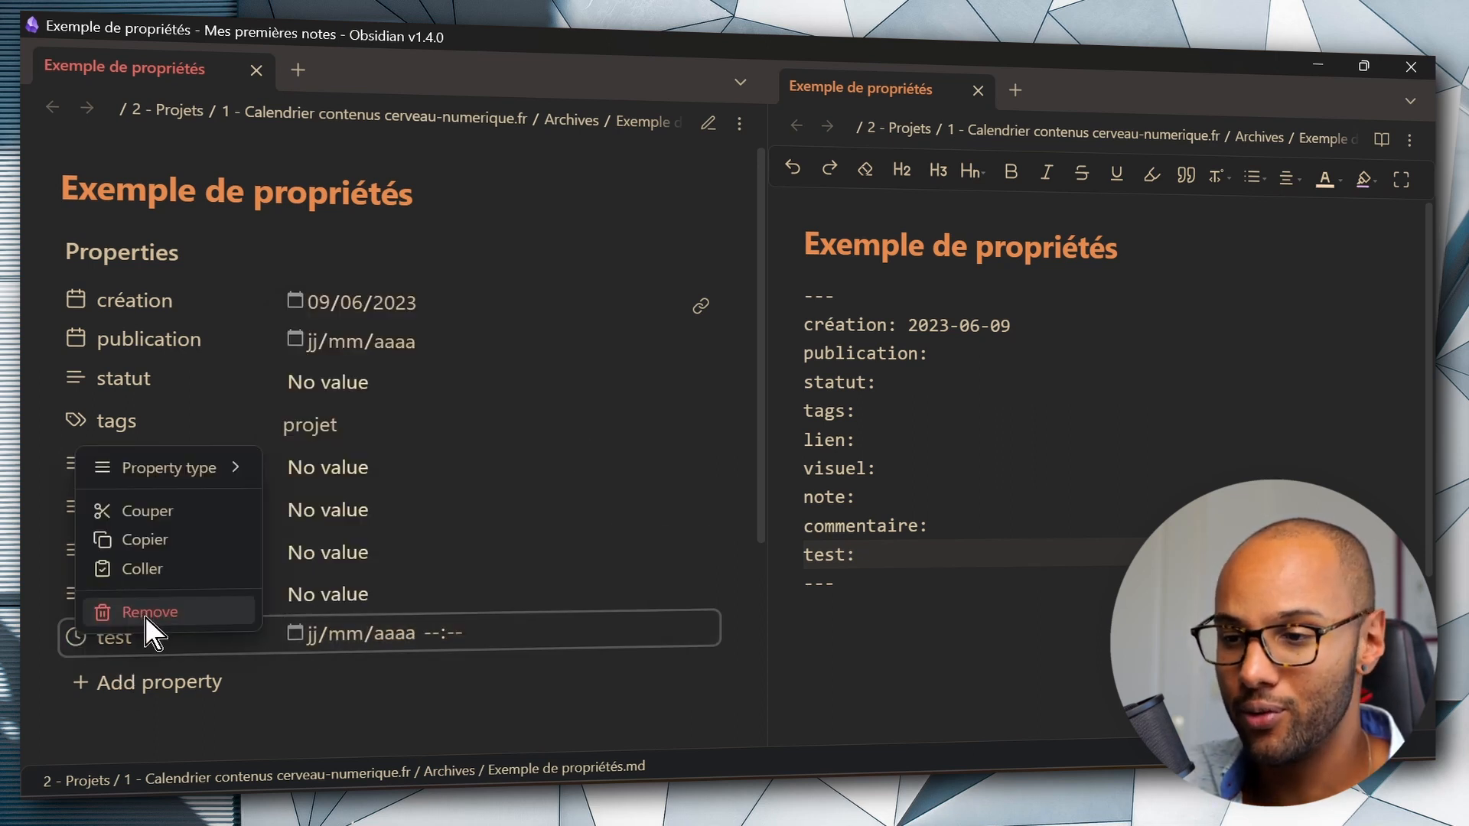
pyautogui.click(150, 612)
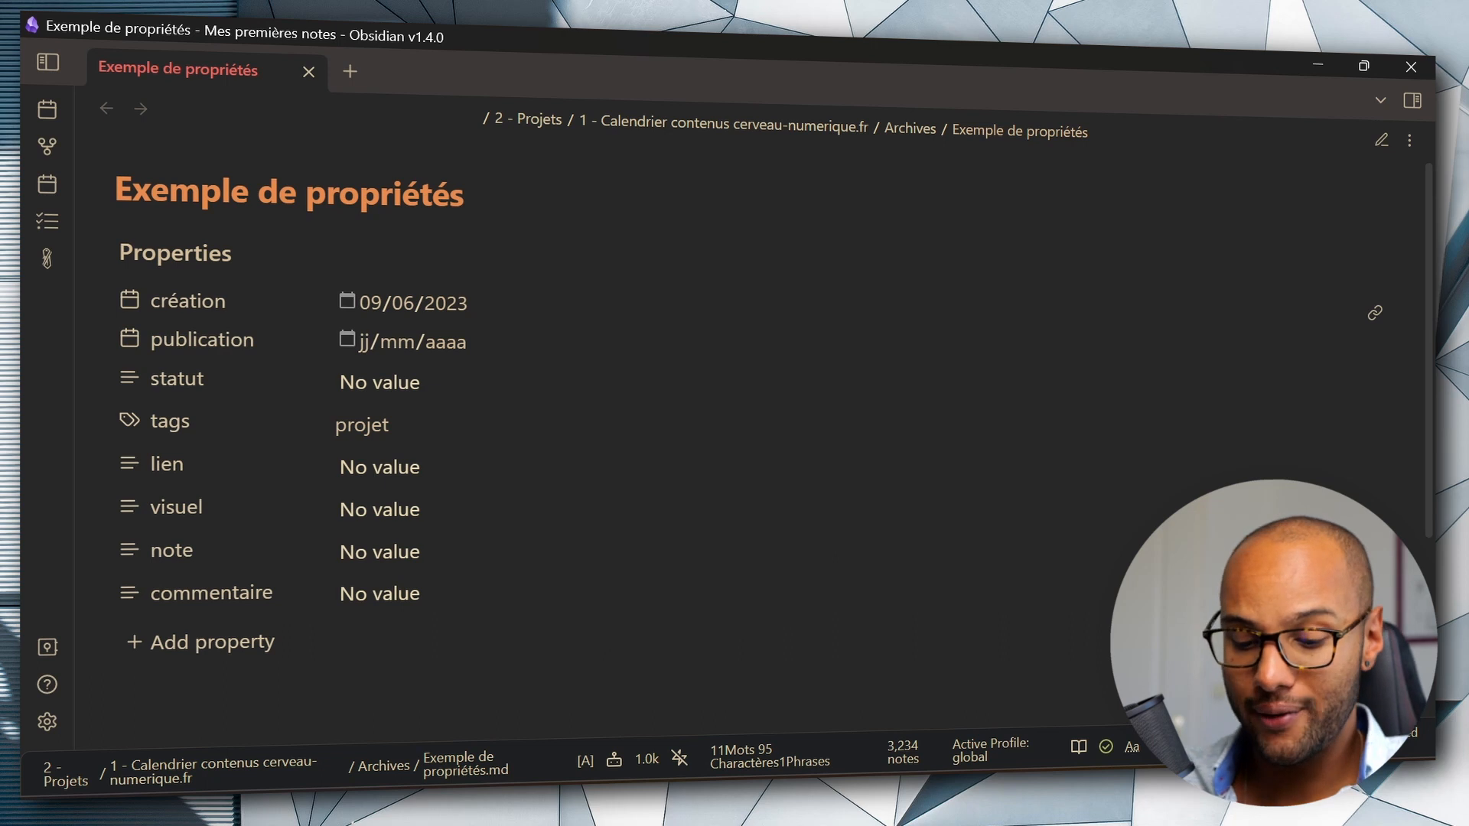
# Show the current note's properties in the sidebar with the Show file properties command and check its tags field.
pyautogui.hotkey('ctrl', 'p')
pyautogui.write('proper')
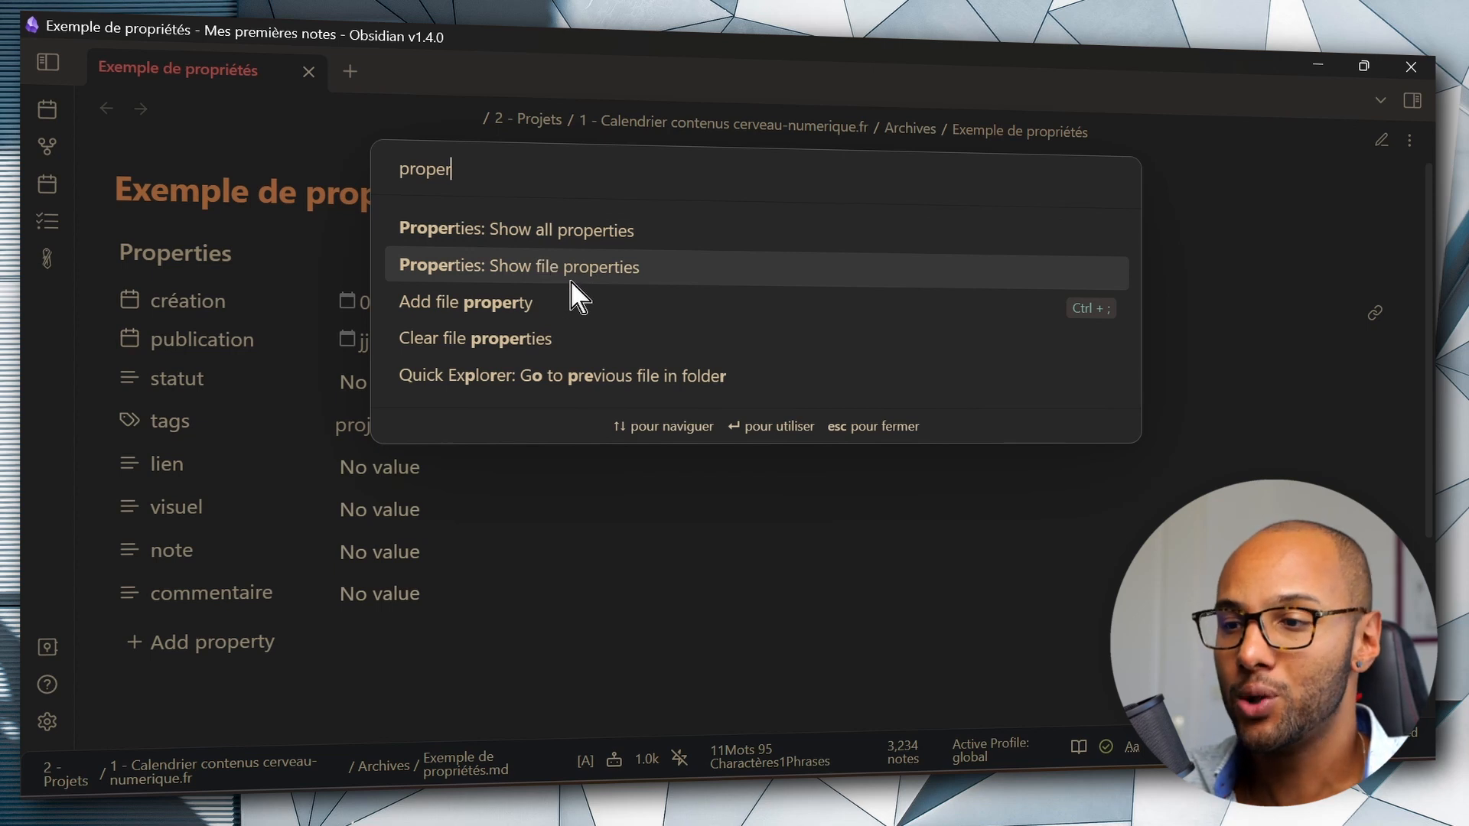
pyautogui.click(580, 269)
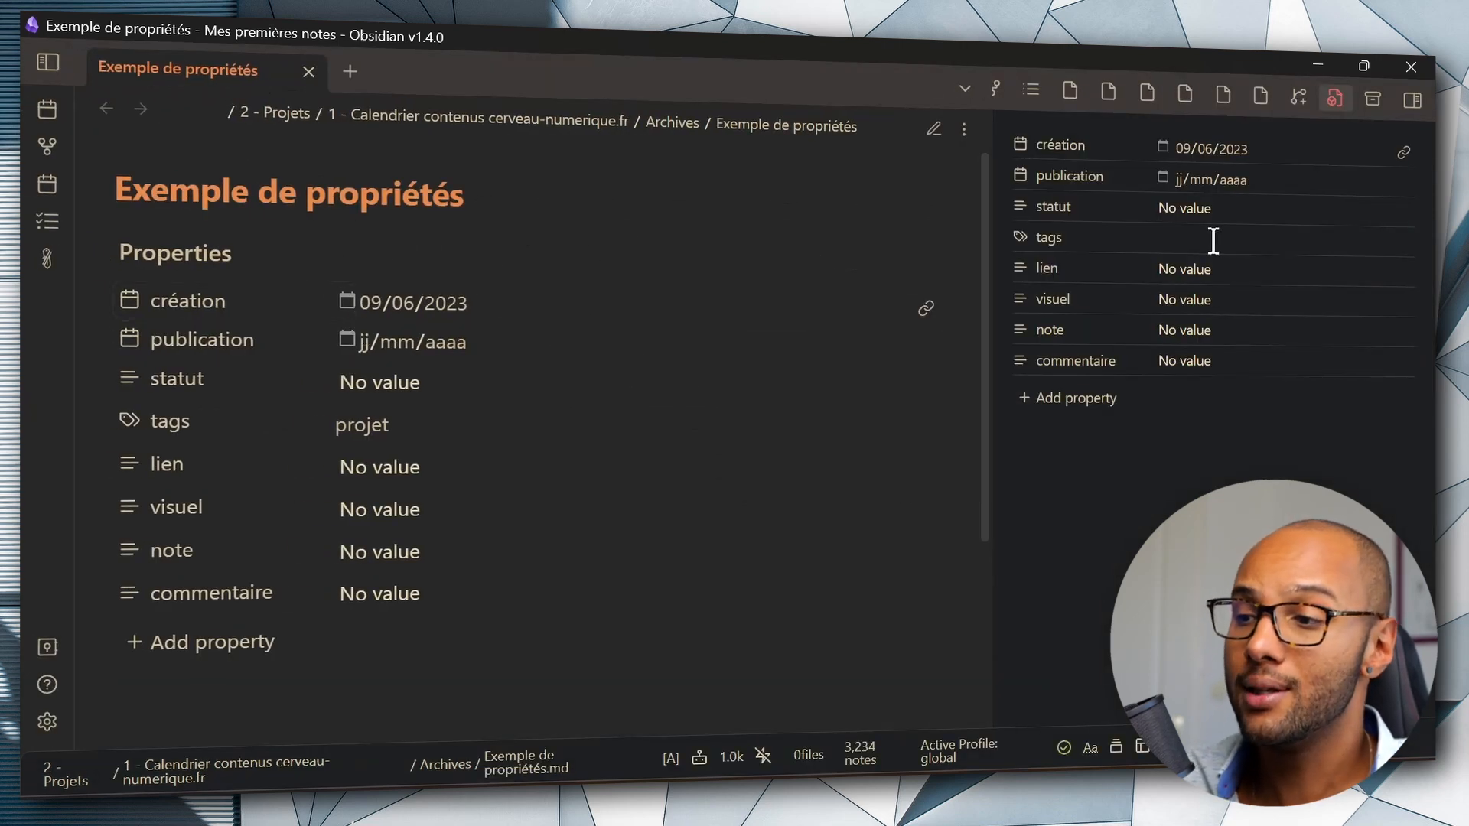
pyautogui.click(1174, 235)
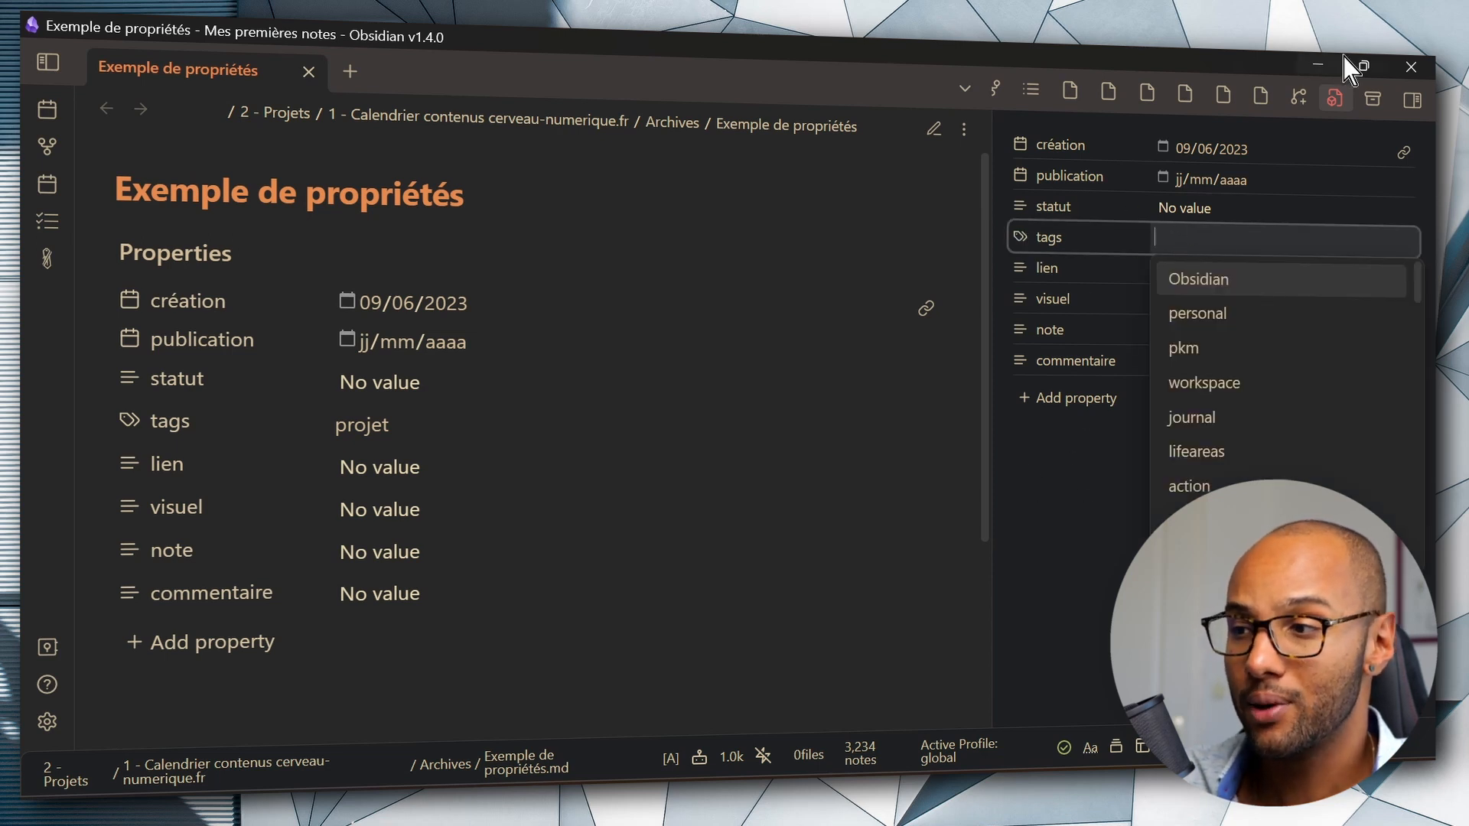
pyautogui.click(1413, 101)
pyautogui.click(1413, 100)
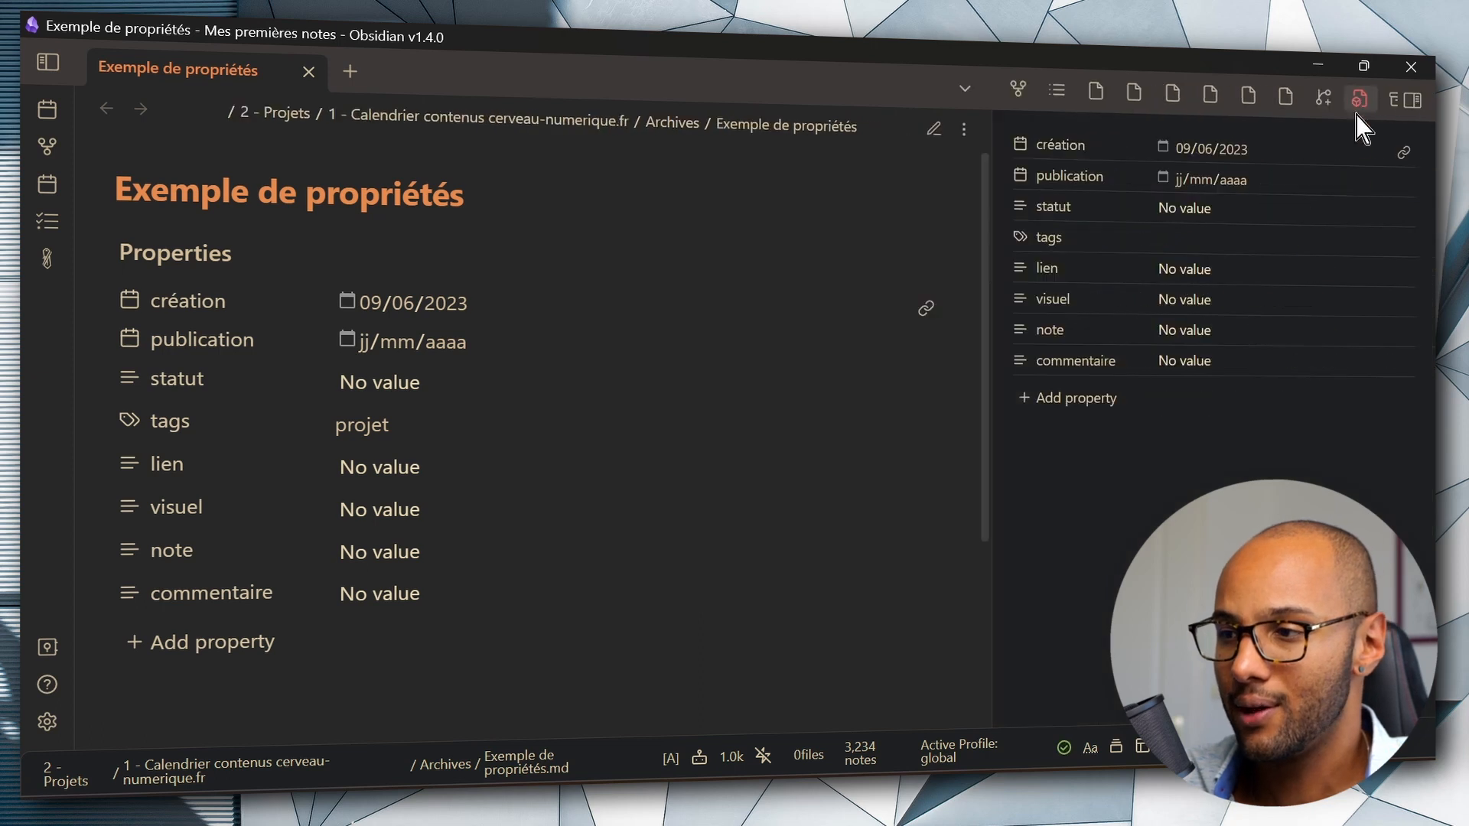
pyautogui.scroll(-1, 697, 398)
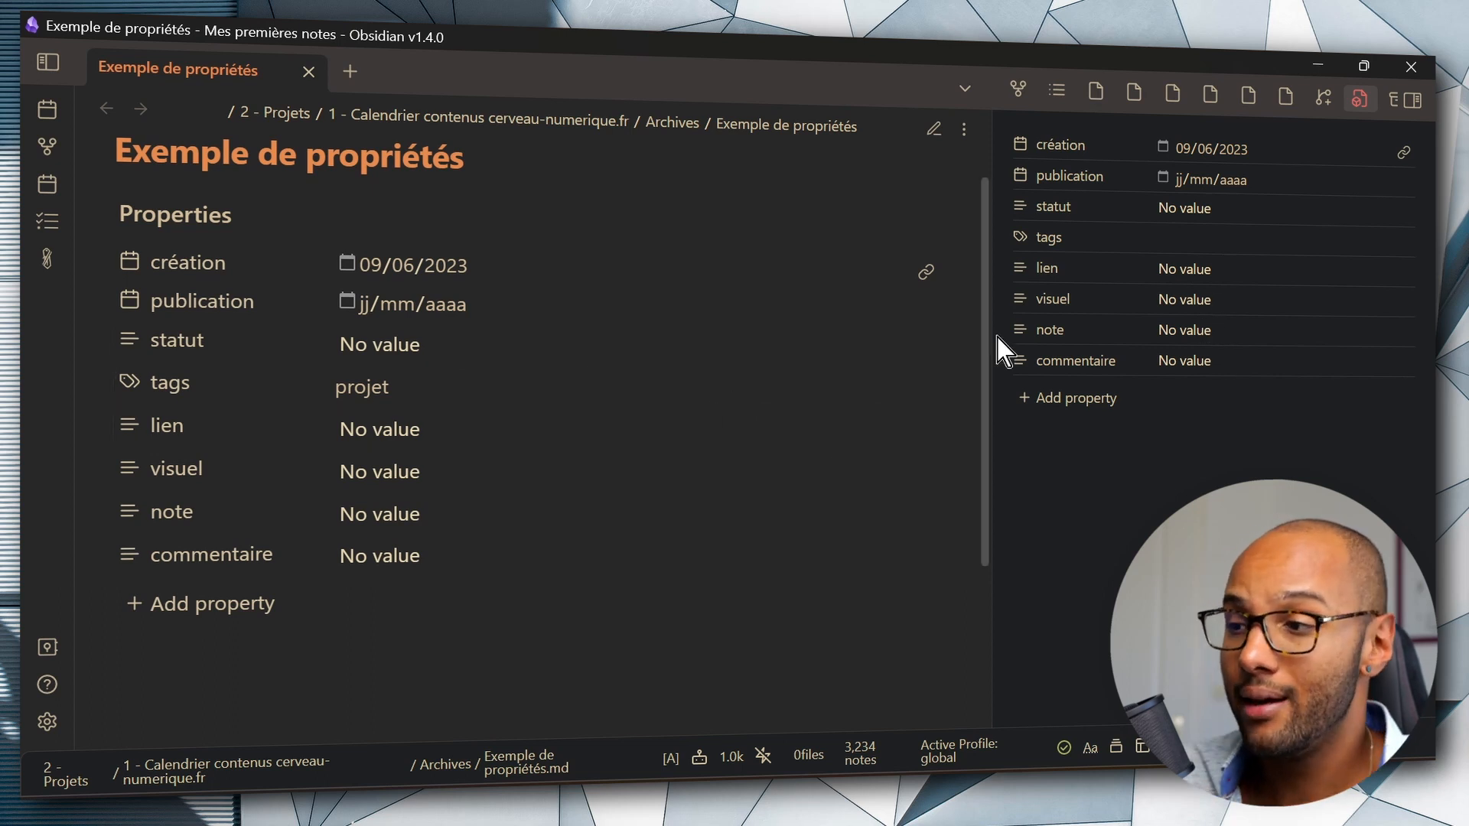
# Show the list of all vault properties with the Show all properties command and review the entries with their usage counts.
pyautogui.hotkey('ctrl', 'p')
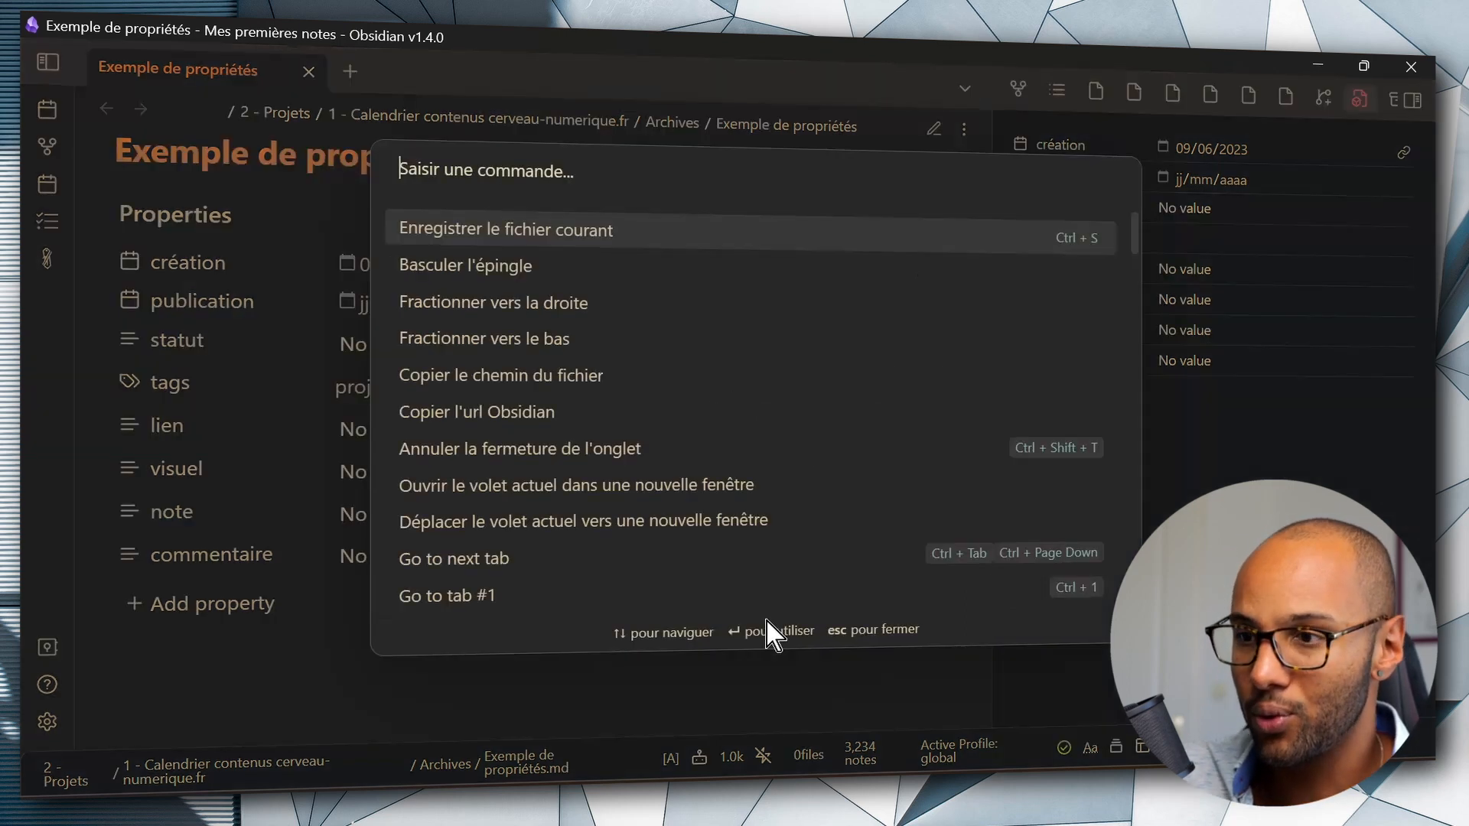
pyautogui.write('proper')
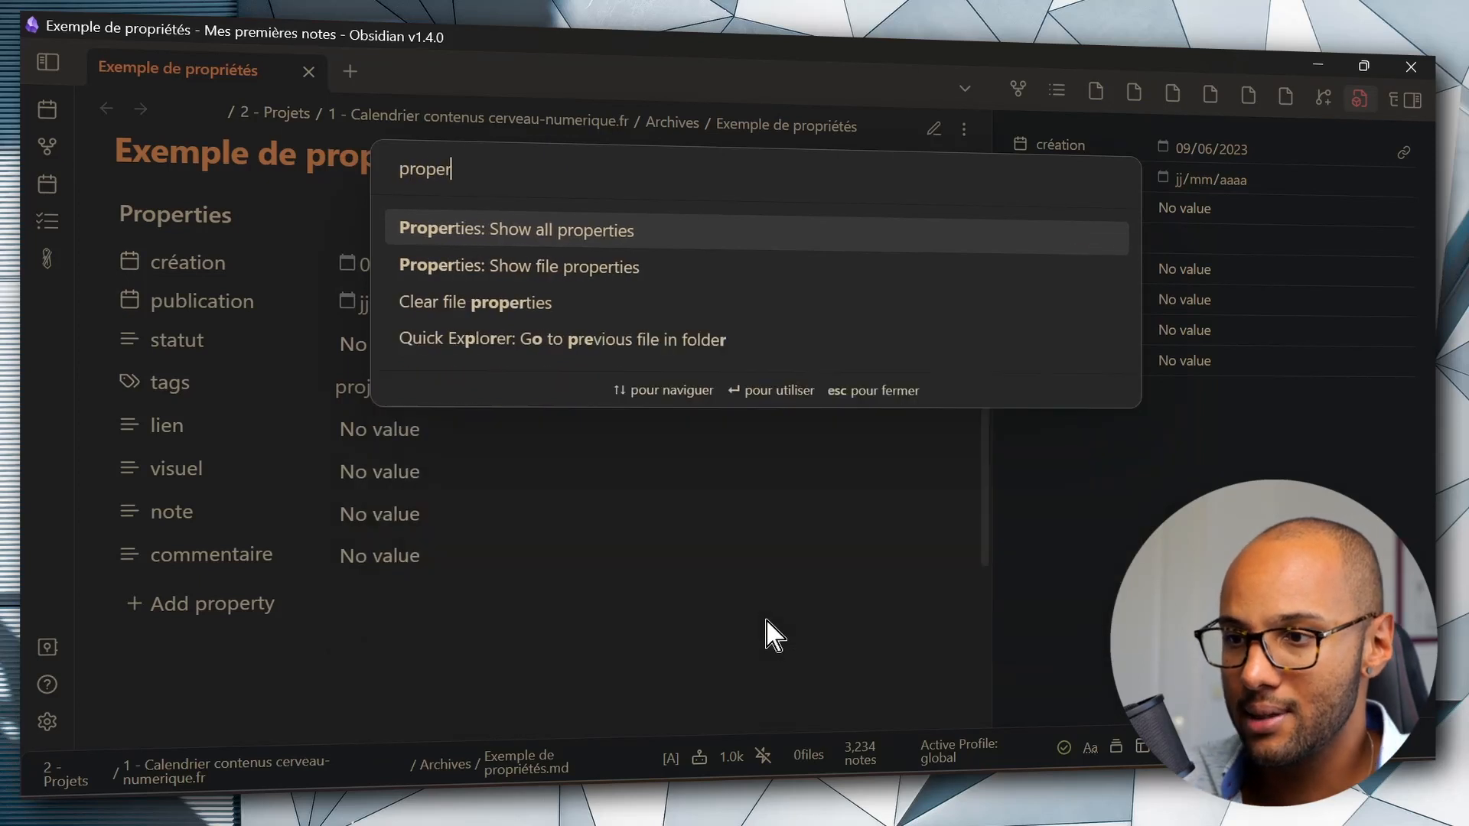
pyautogui.click(584, 232)
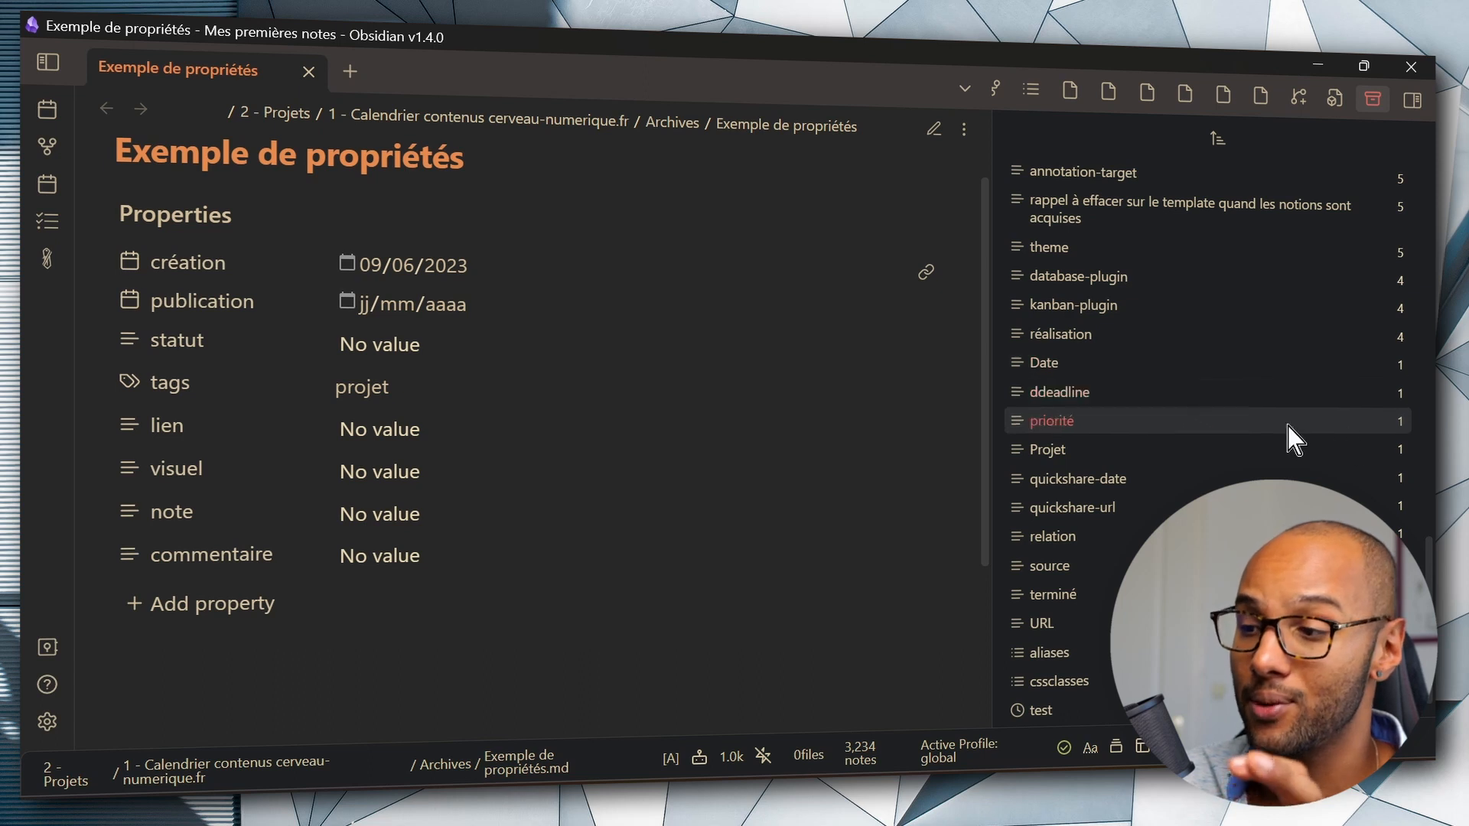
pyautogui.scroll(3, 1352, 442)
pyautogui.scroll(5, 1353, 444)
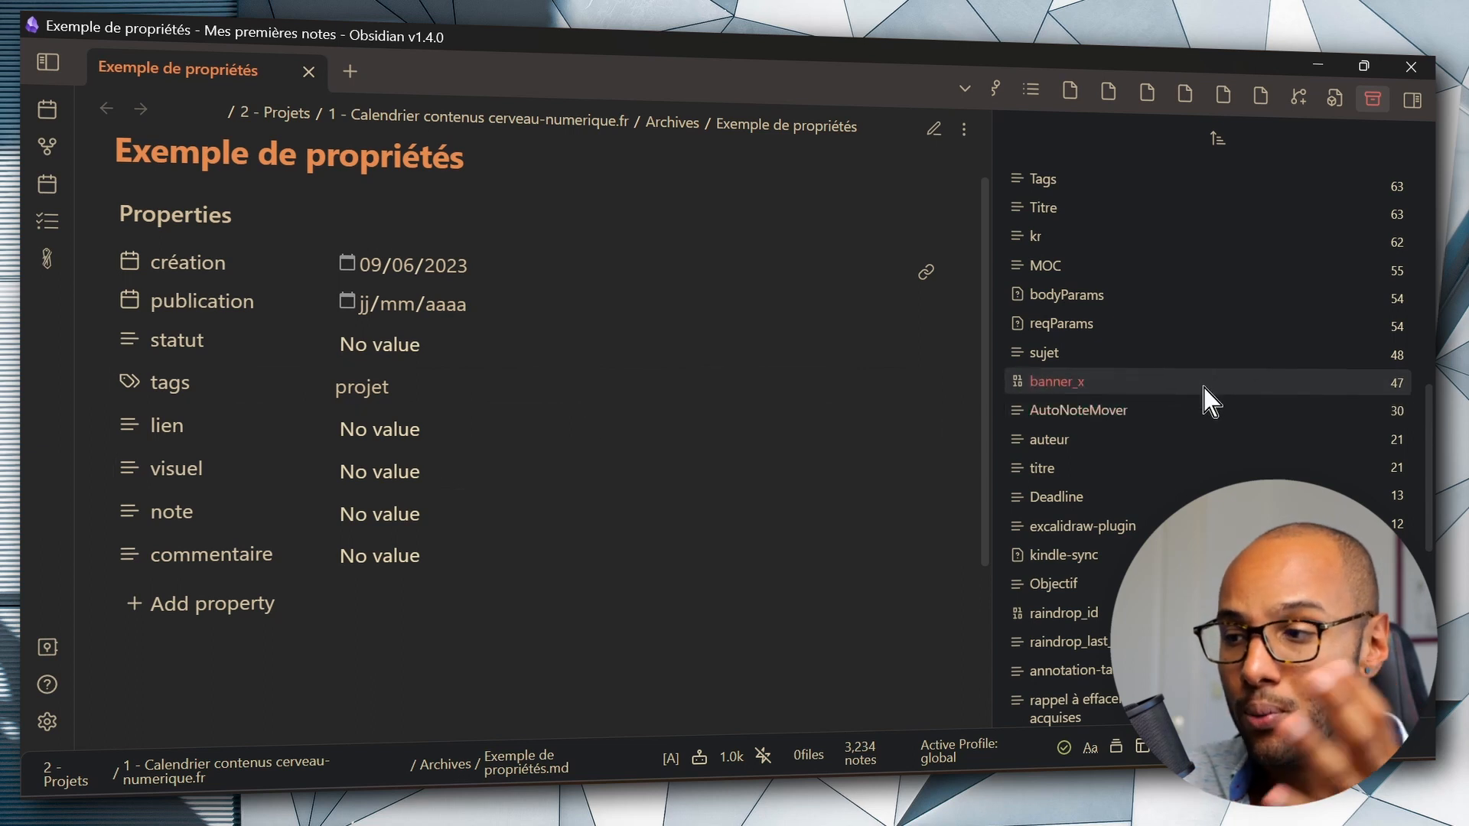
pyautogui.scroll(5, 1407, 215)
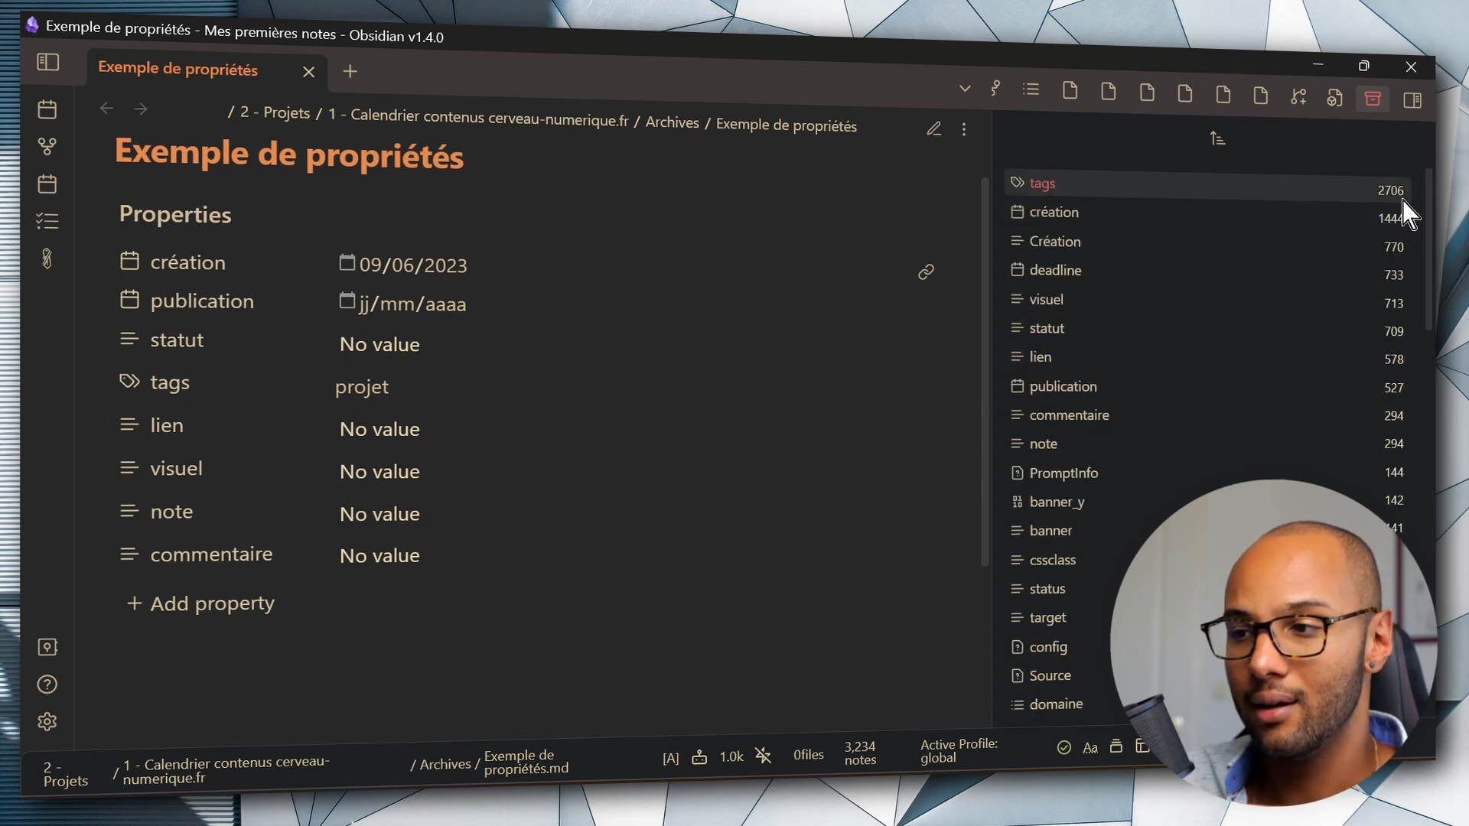